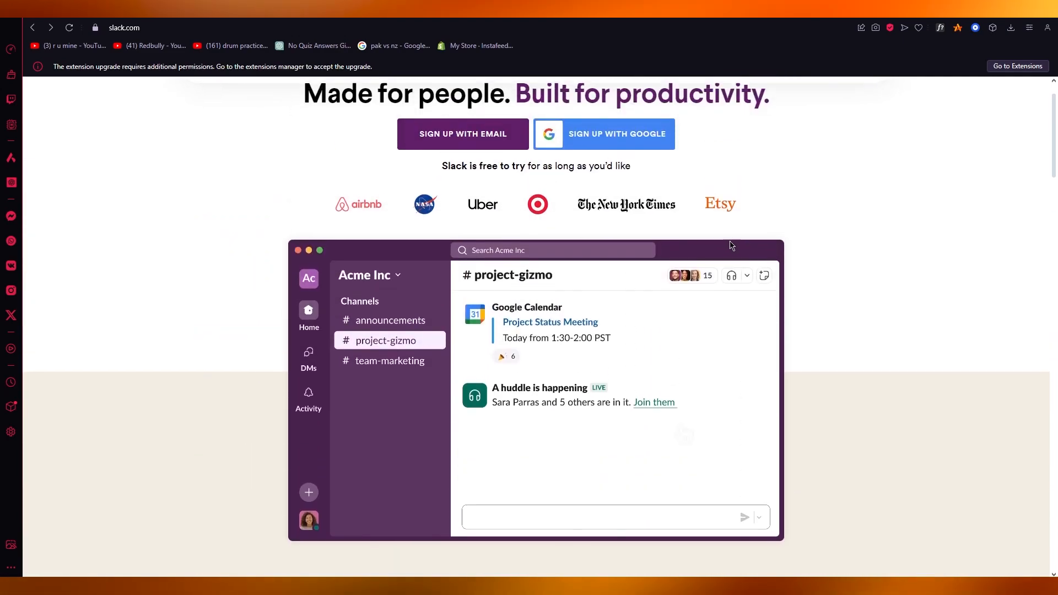
Step: Browse slack.com and open the Pricing page comparing Pro, Business+ and Enterprise Grid
scroll(940, 325, "down", 5)
scroll(934, 311, "down", 5)
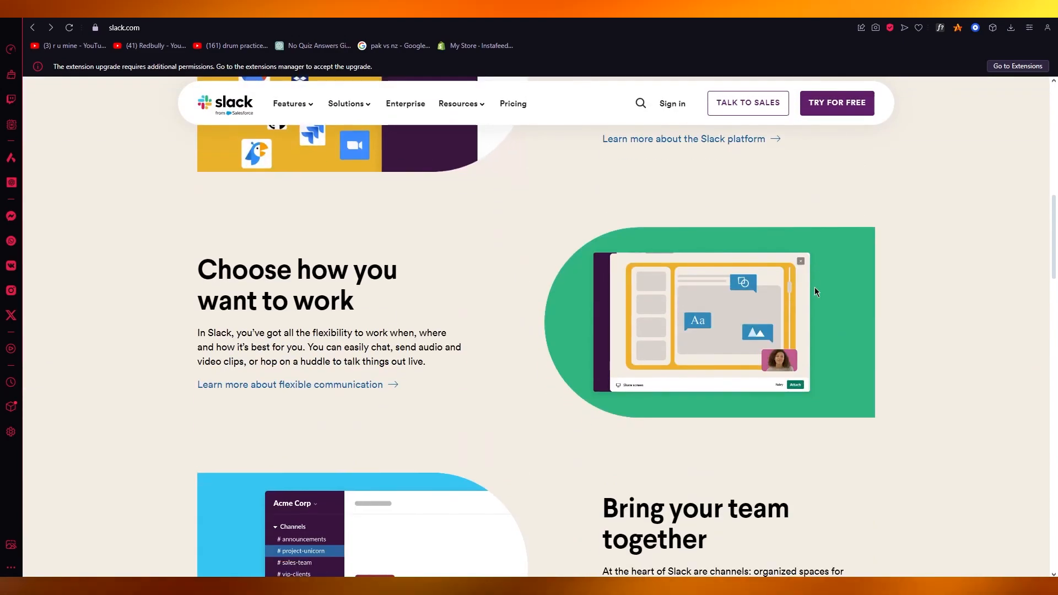
scroll(867, 274, "up", 5)
scroll(867, 275, "up", 5)
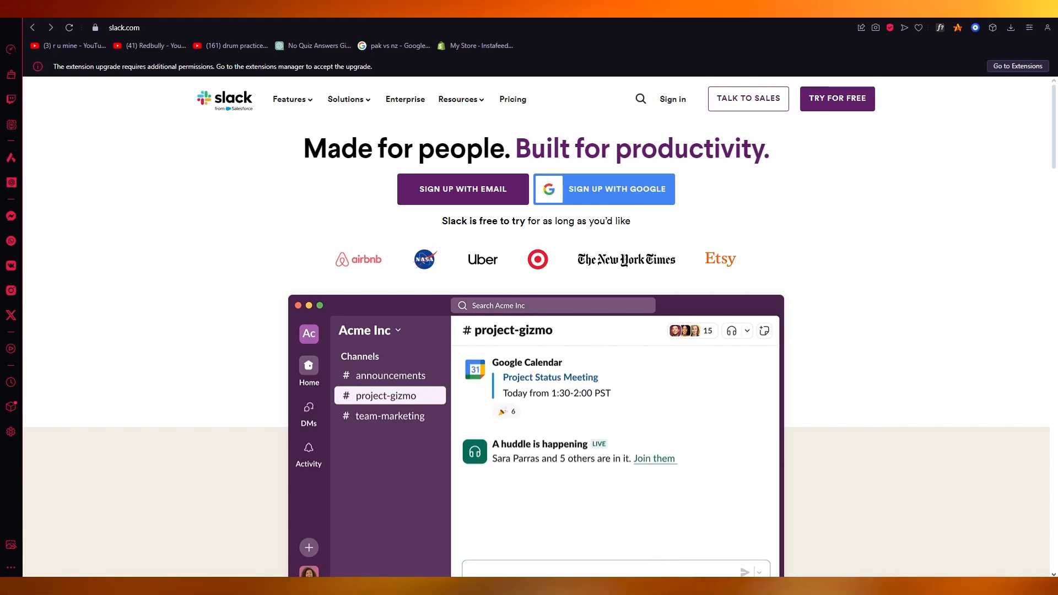
scroll(696, 306, "down", 7)
scroll(696, 307, "down", 7)
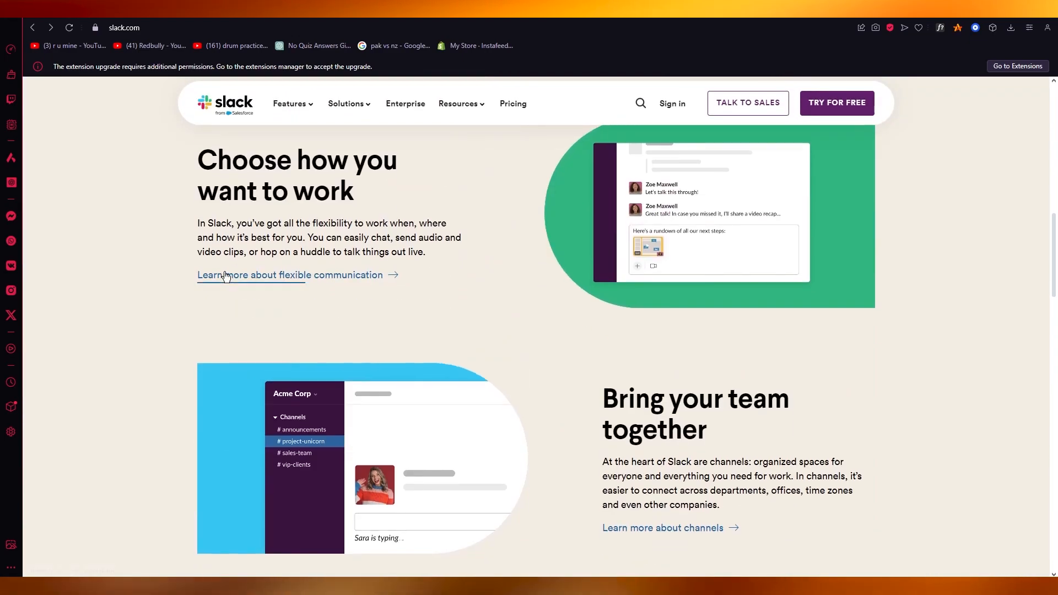
scroll(222, 269, "up", 14)
scroll(223, 271, "down", 6)
scroll(223, 271, "up", 6)
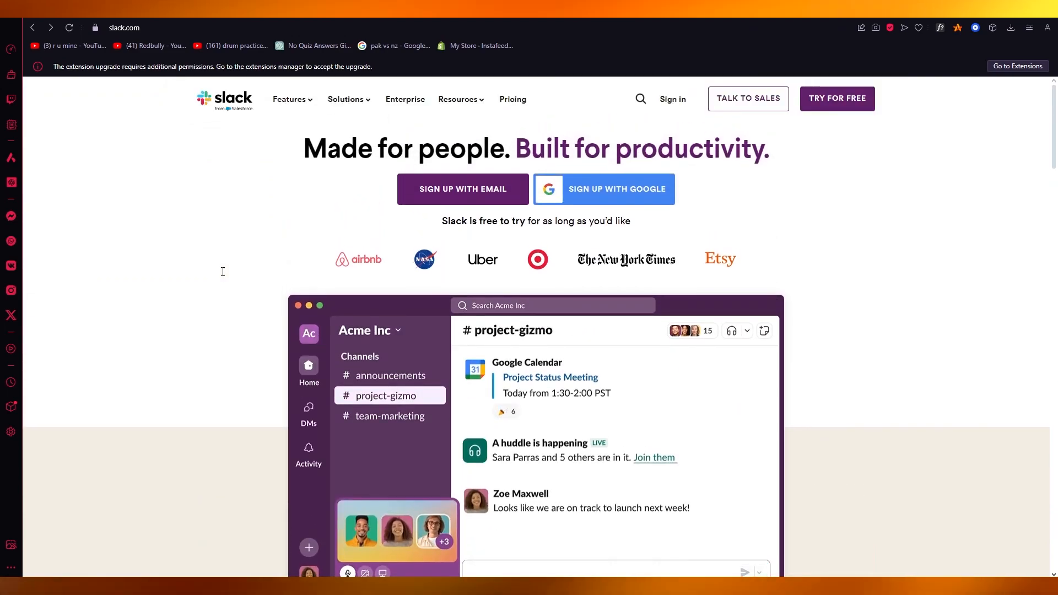
scroll(222, 271, "down", 4)
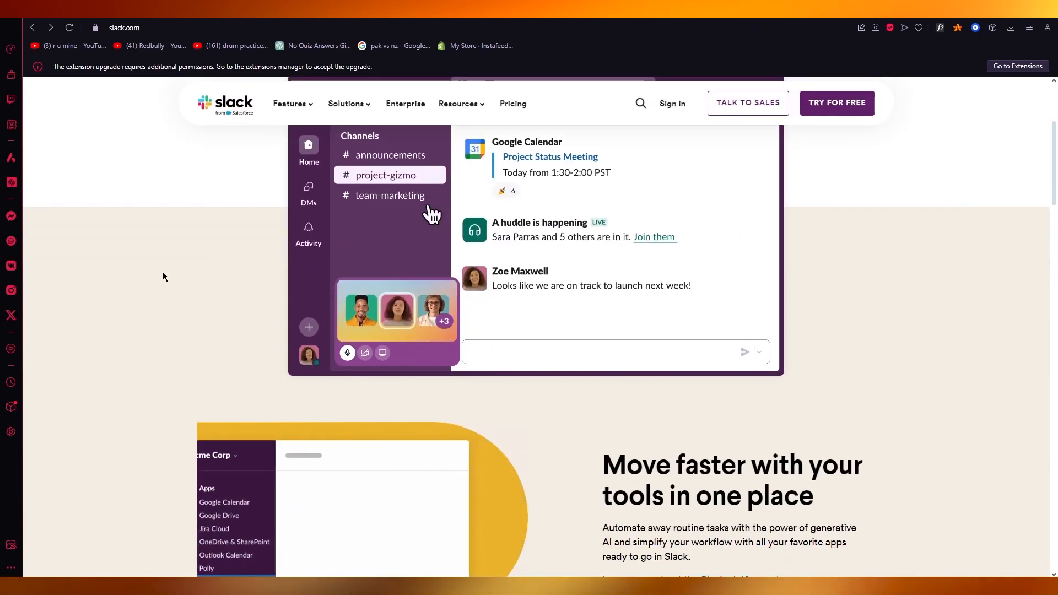
scroll(109, 286, "down", 5)
scroll(109, 286, "up", 7)
scroll(109, 286, "up", 2)
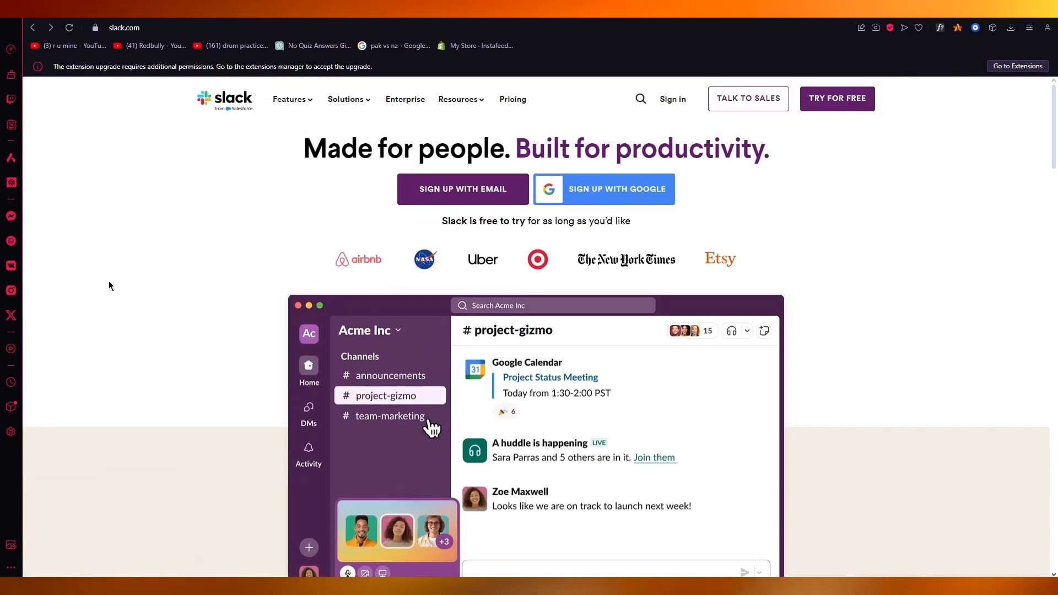
scroll(109, 286, "down", 4)
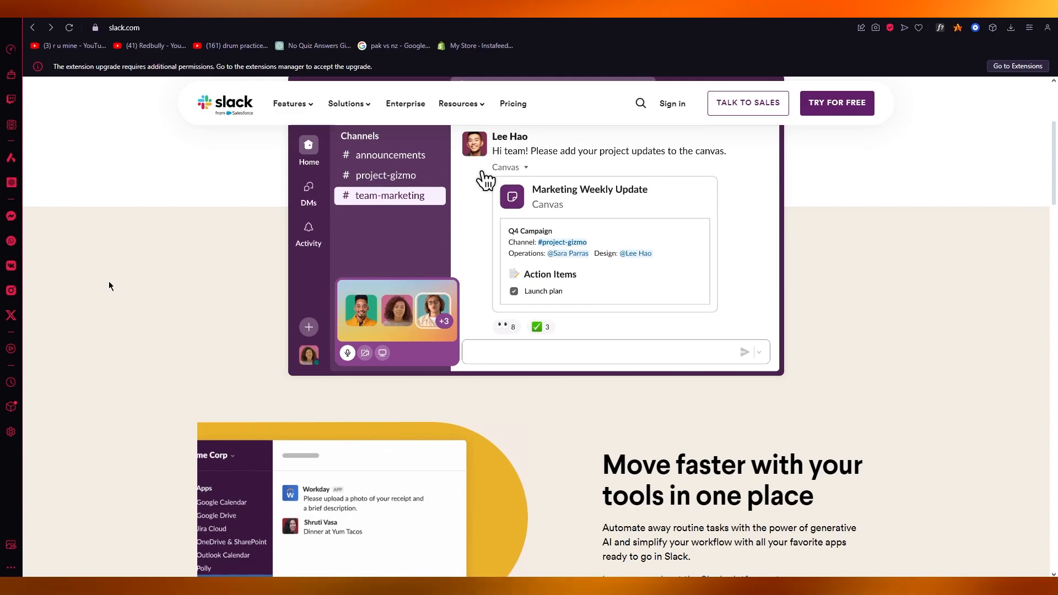
scroll(105, 301, "down", 8)
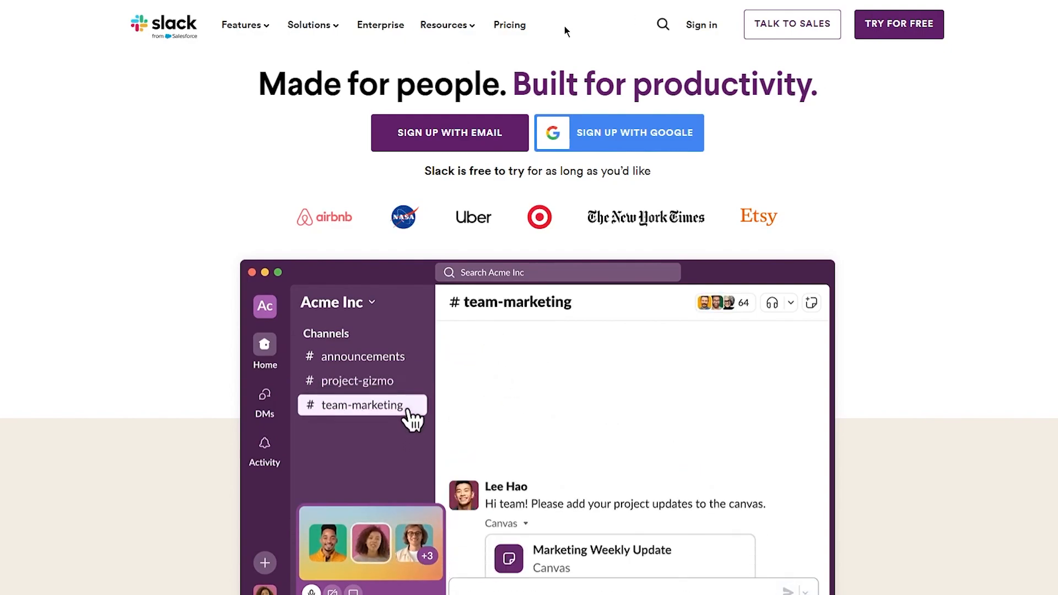
left_click(510, 24)
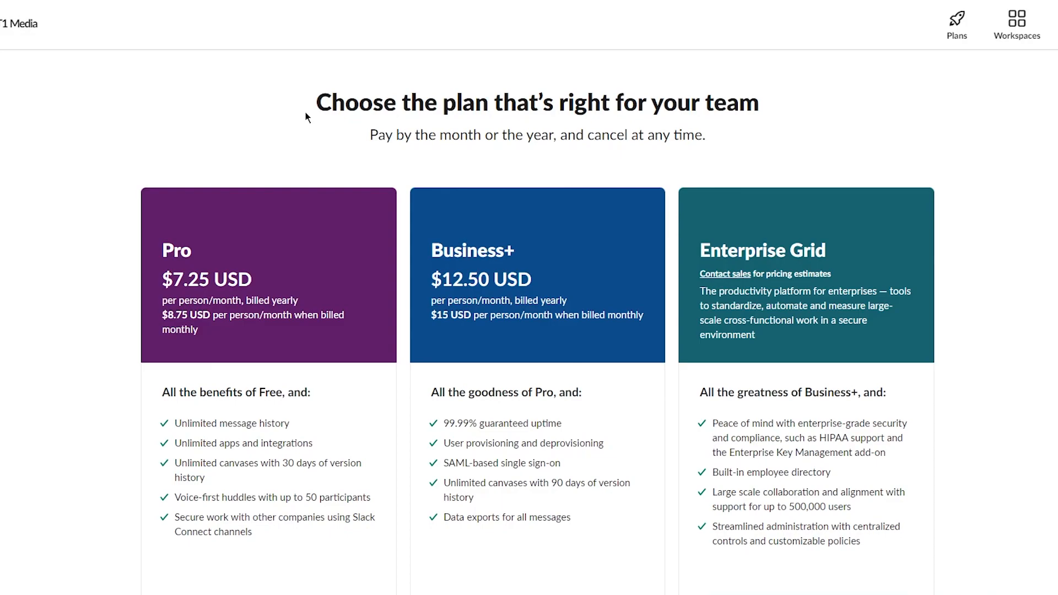
Step: Scroll through the Compare features table of the Slack plans
scroll(167, 267, "down", 12)
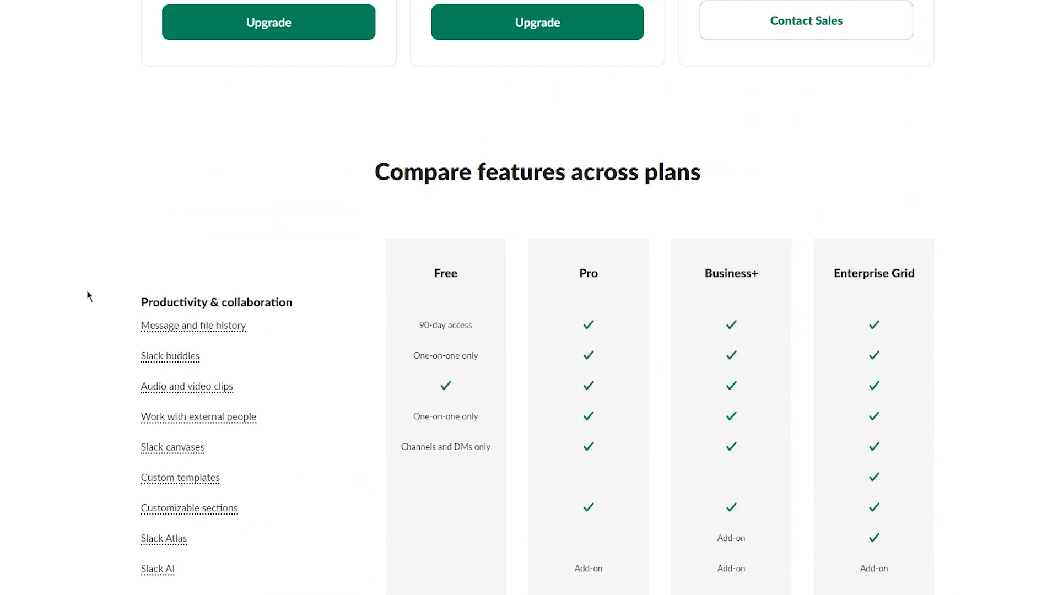
scroll(419, 218, "down", 12)
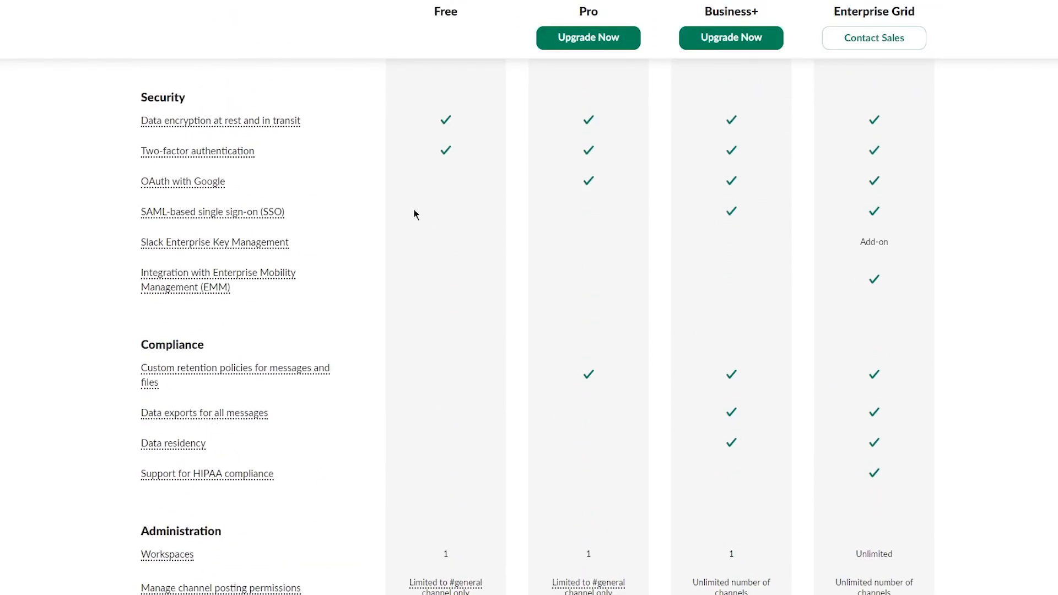
scroll(415, 214, "down", 5)
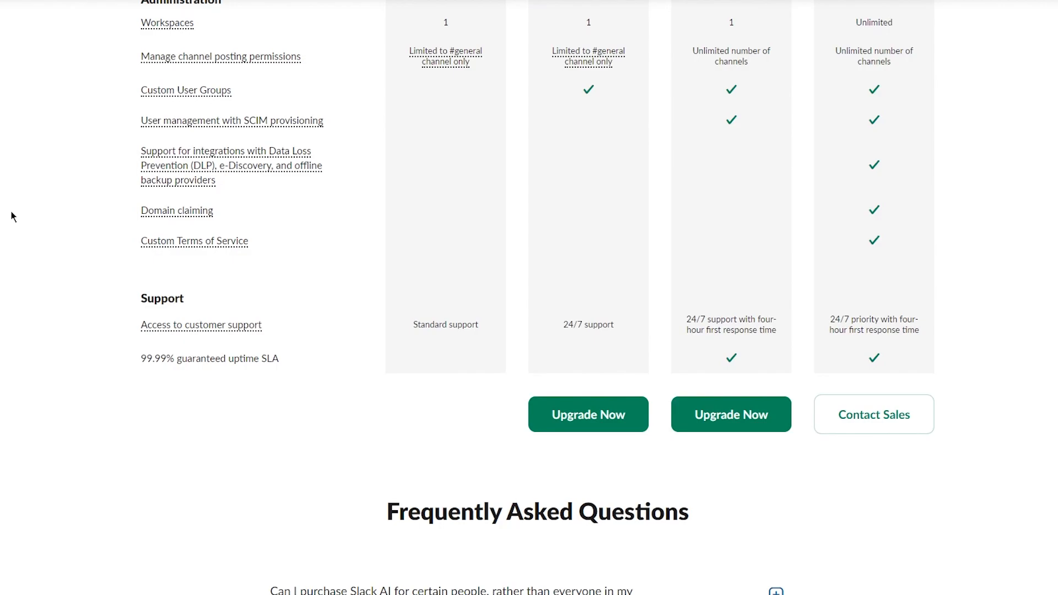
scroll(71, 156, "up", 20)
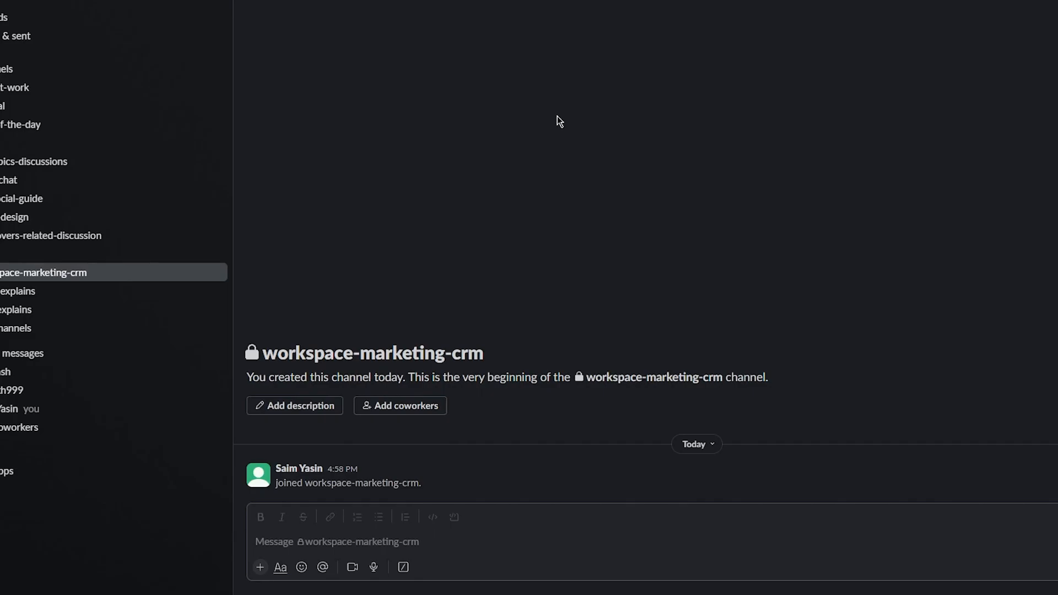
left_click(13, 18)
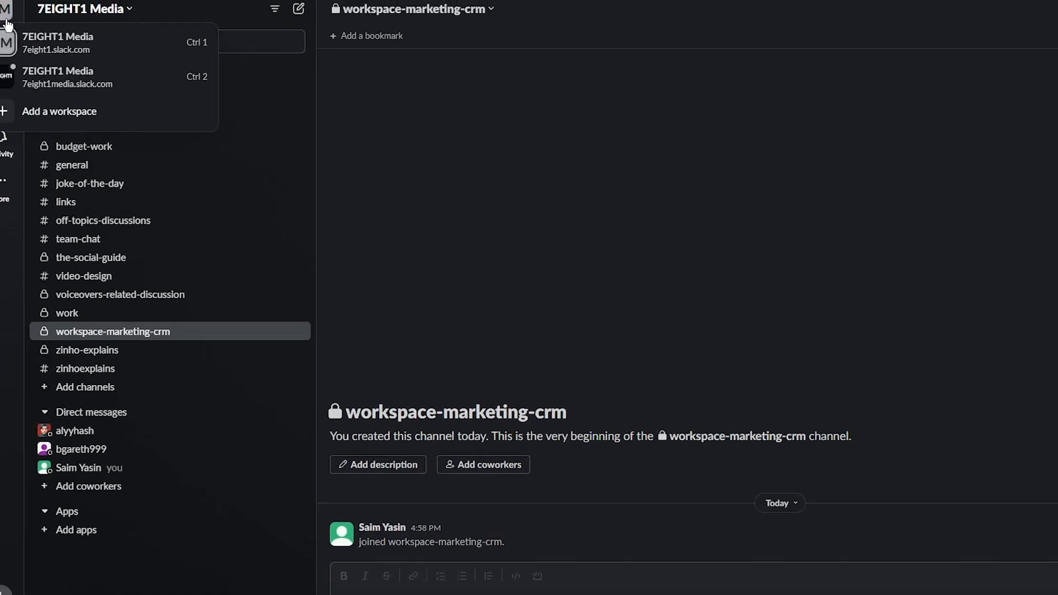
left_click(622, 219)
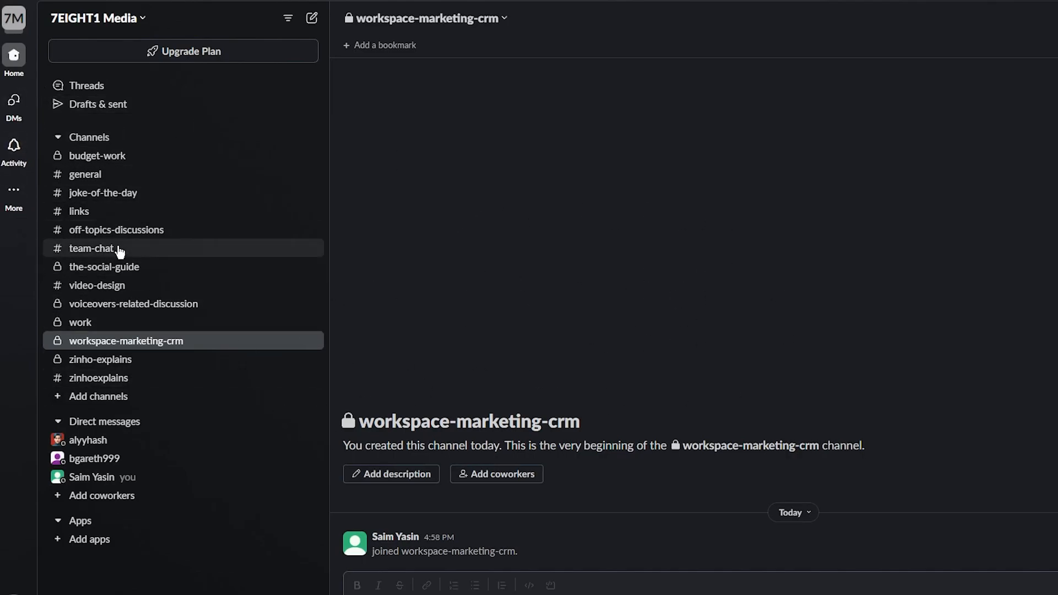
Step: Go from the DMs view to the Activity feed, which is still empty
left_click(12, 108)
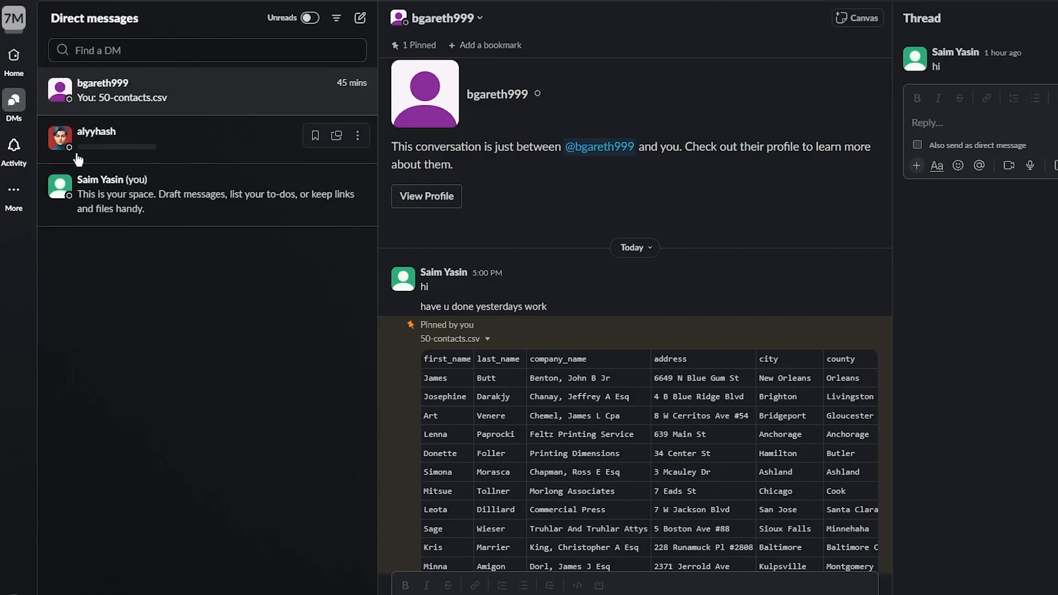
left_click(14, 147)
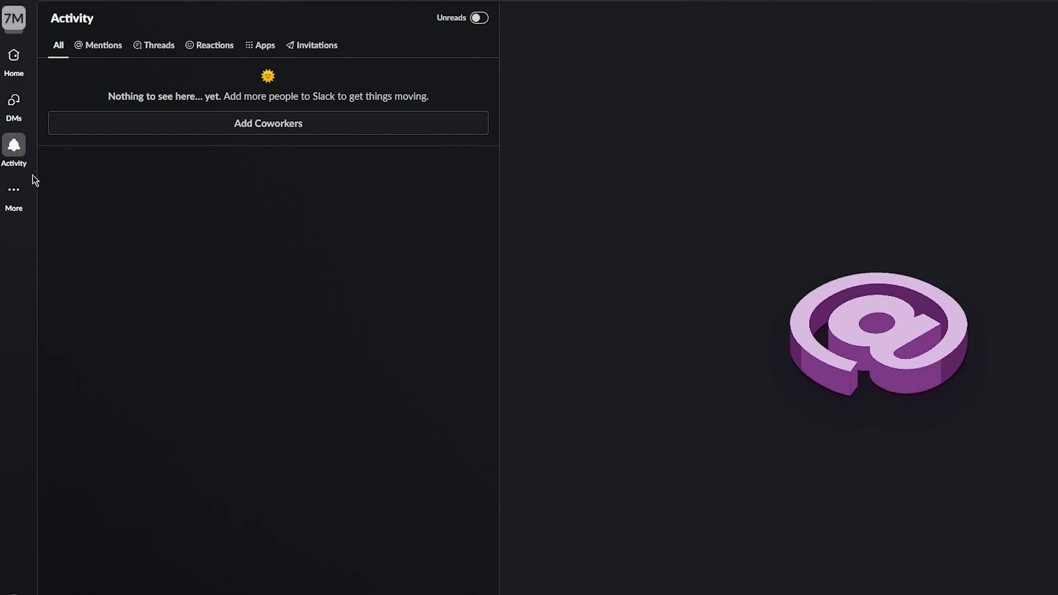
Step: Dismiss the More popover and go back to Home showing #workspace-marketing-crm
left_click(20, 194)
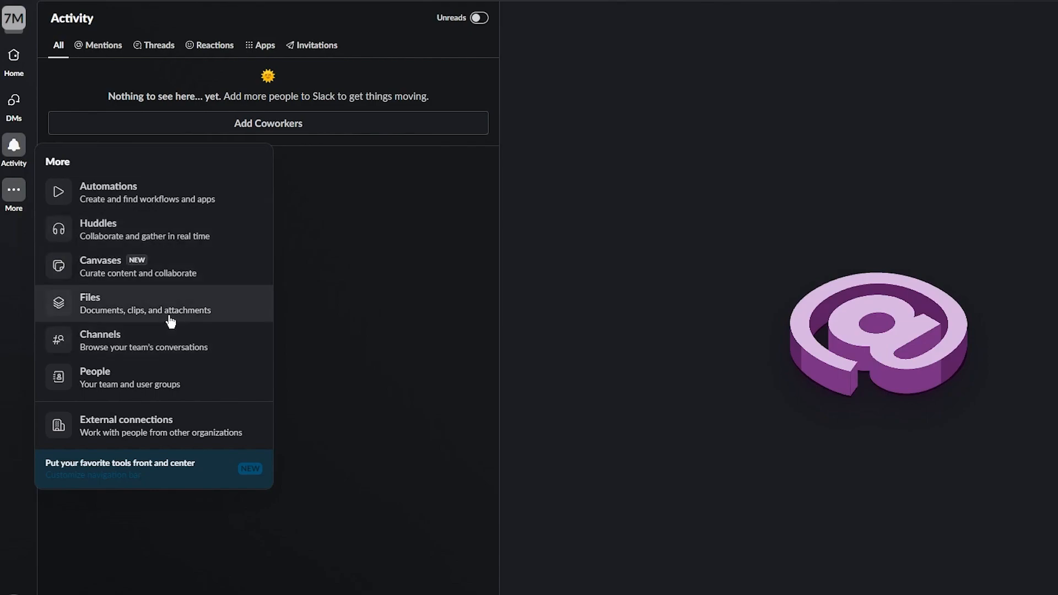
left_click(148, 524)
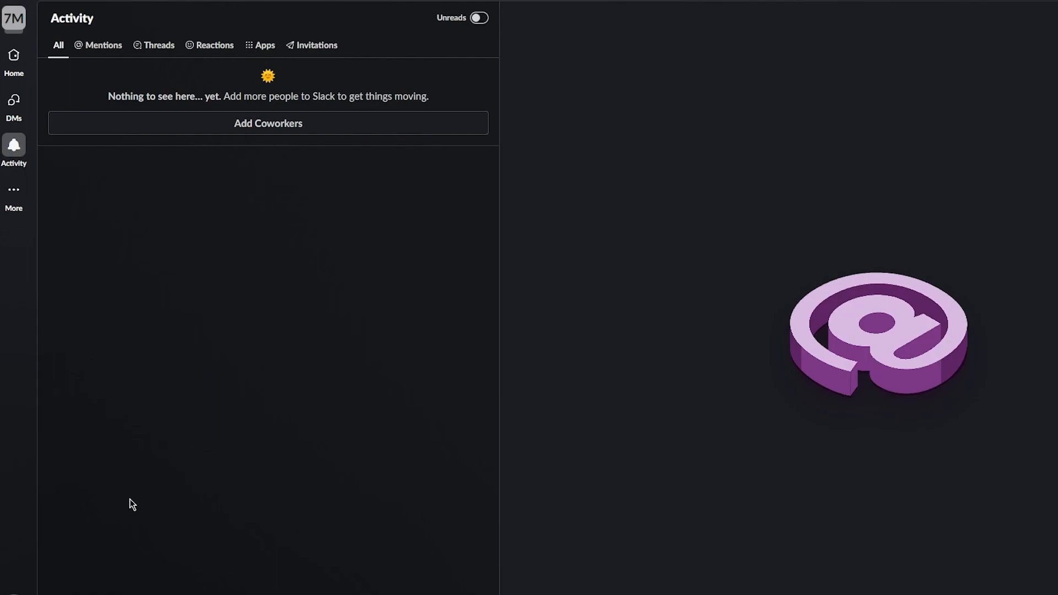
left_click(16, 66)
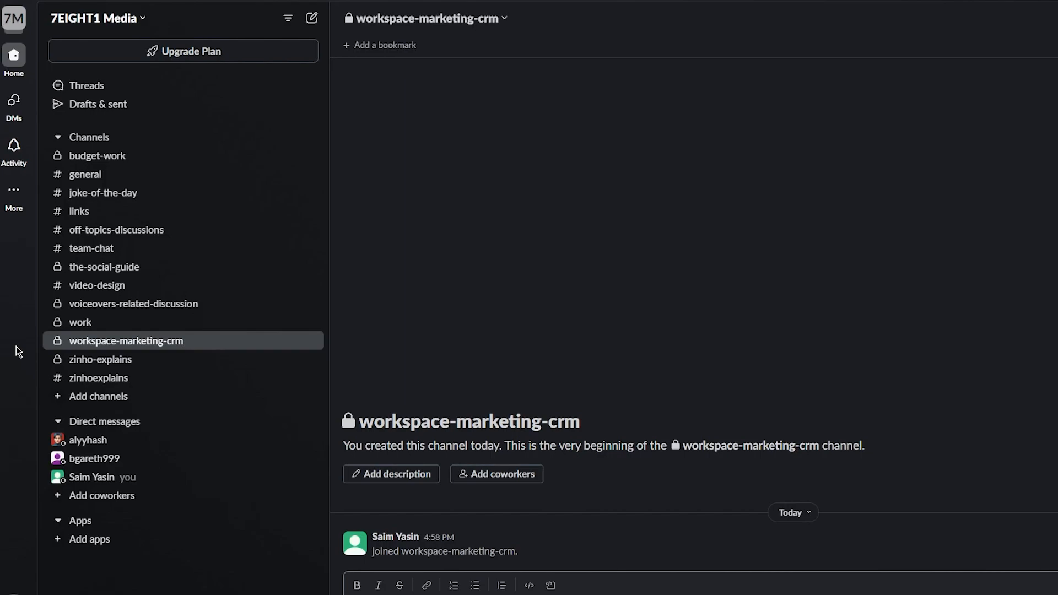
left_click(14, 18)
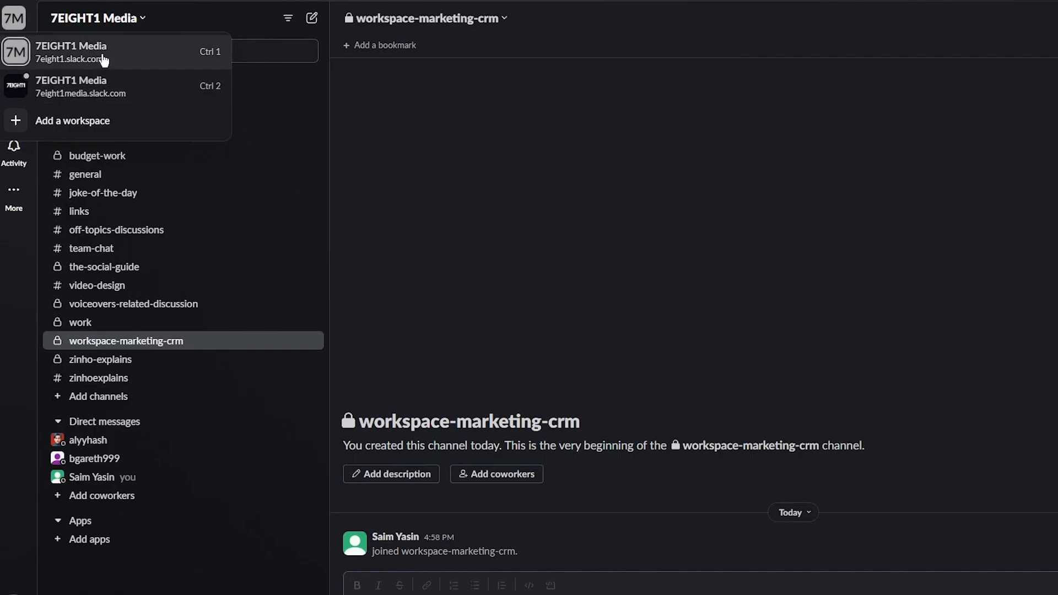
left_click(76, 119)
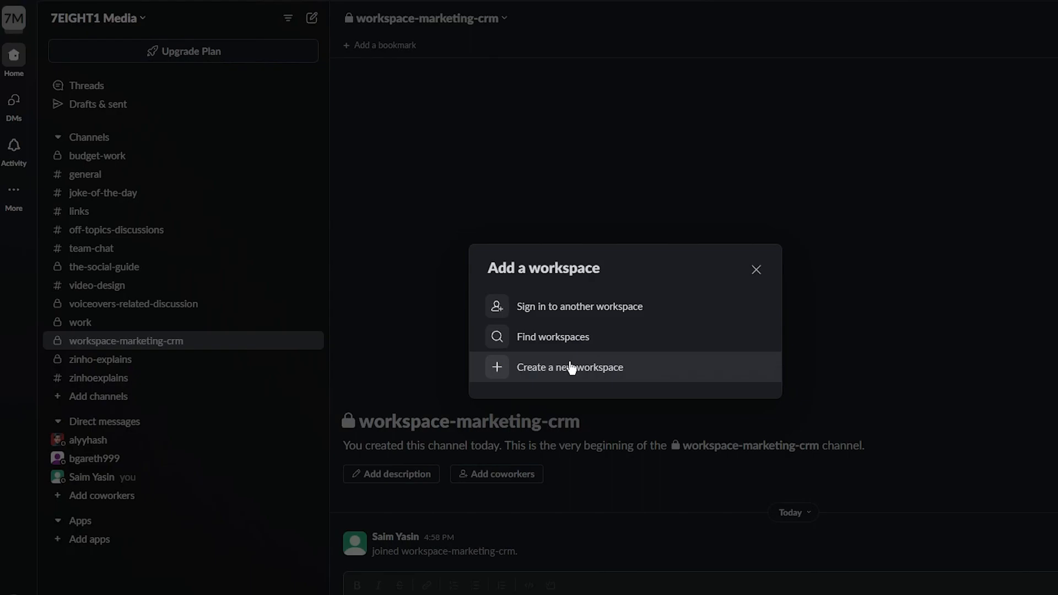
left_click(756, 269)
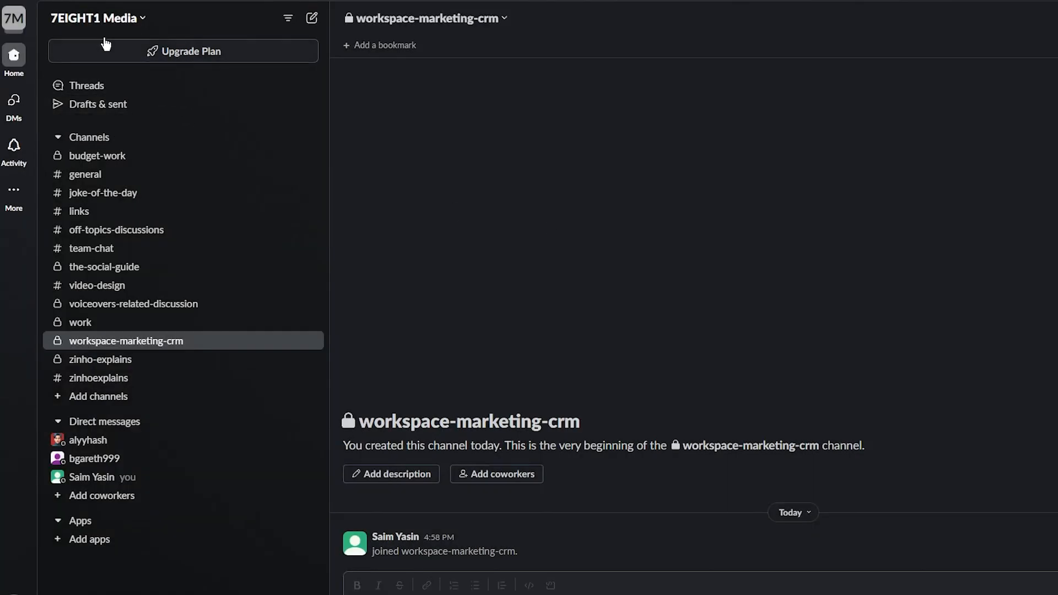
left_click(21, 22)
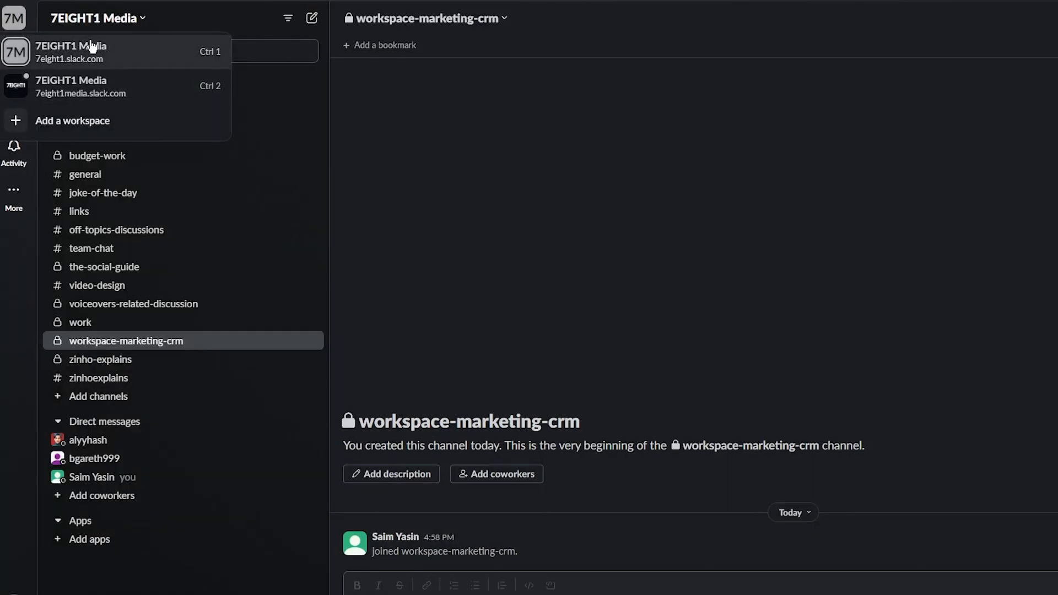
left_click(92, 47)
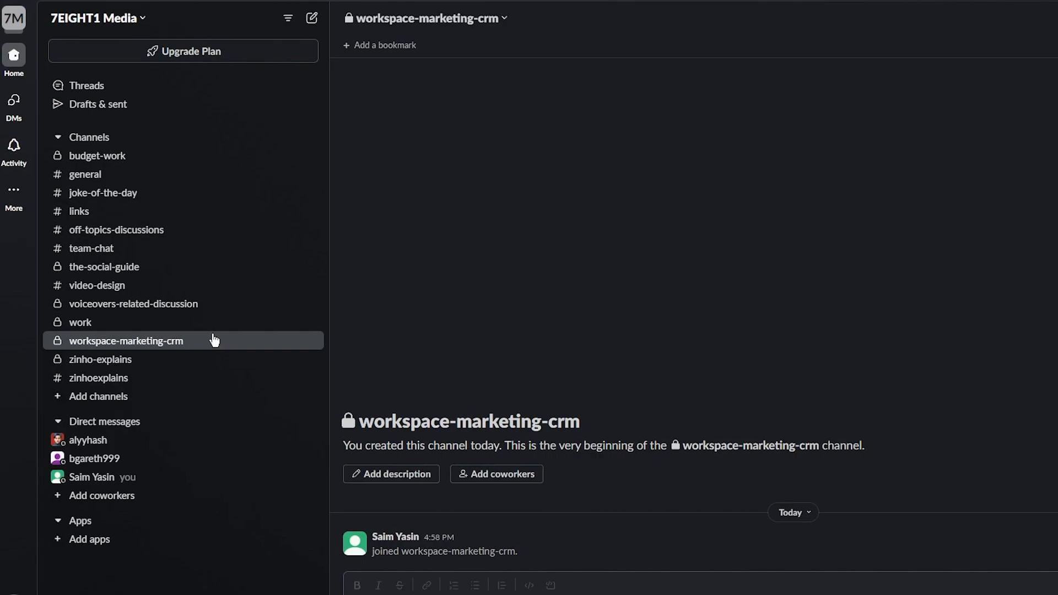
Step: Create a public channel named 'sales-team'
left_click(91, 140)
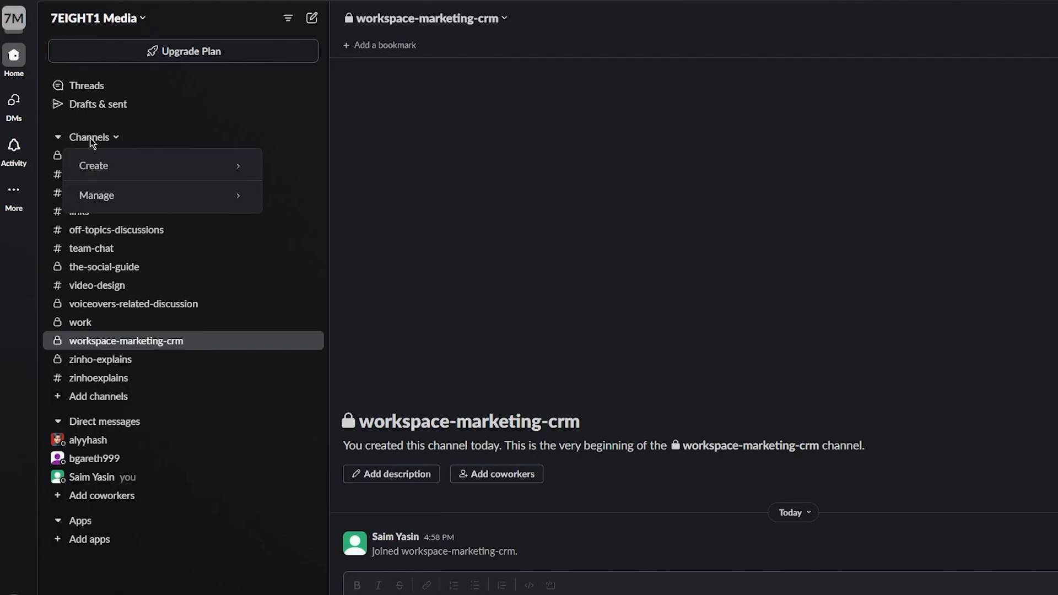
mouse_move(141, 166)
left_click(284, 167)
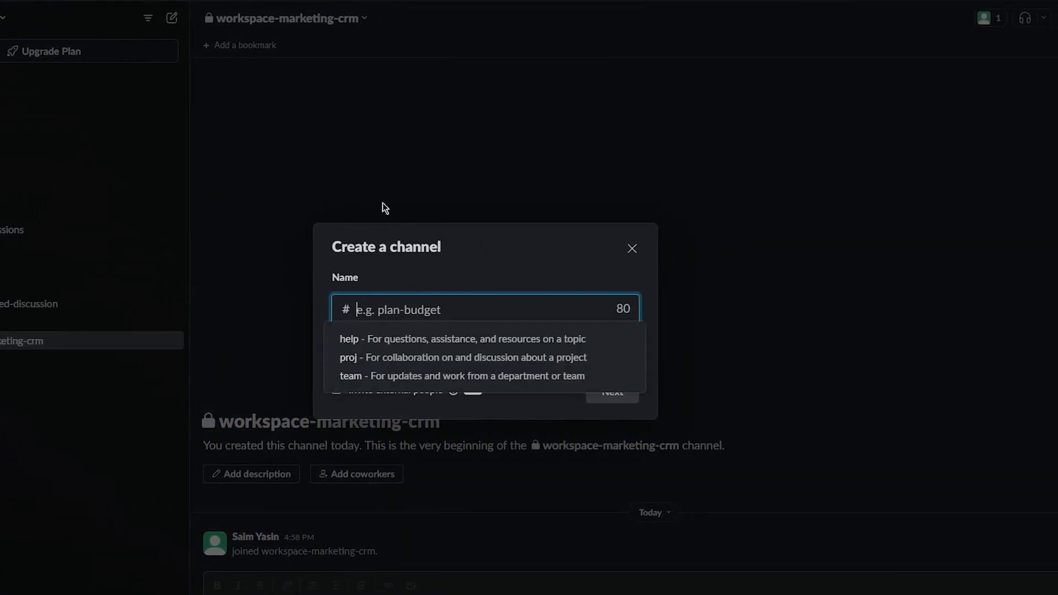
type("sales-tea")
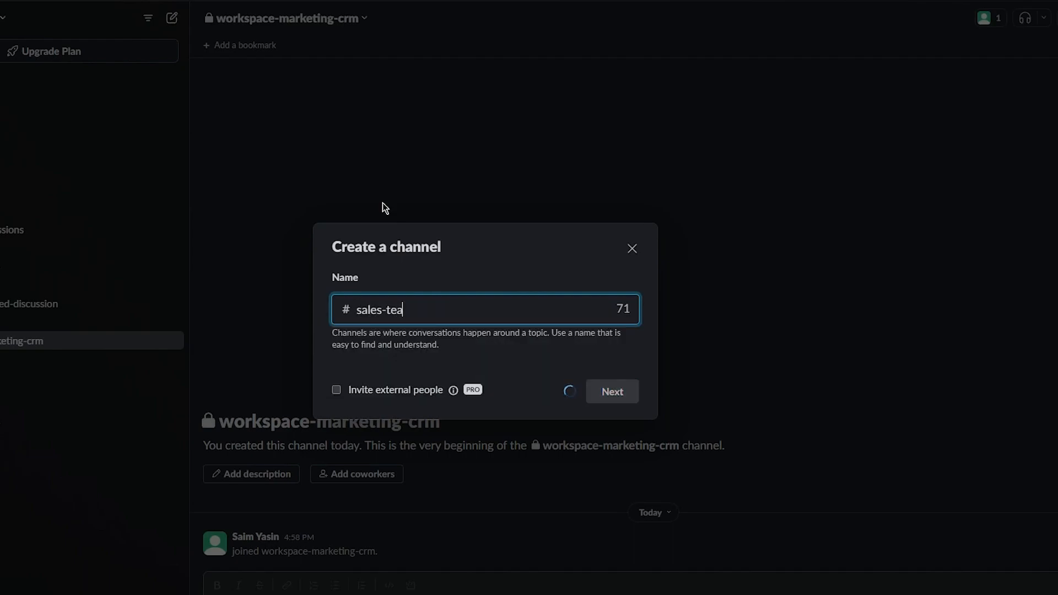
type("m")
left_click(622, 402)
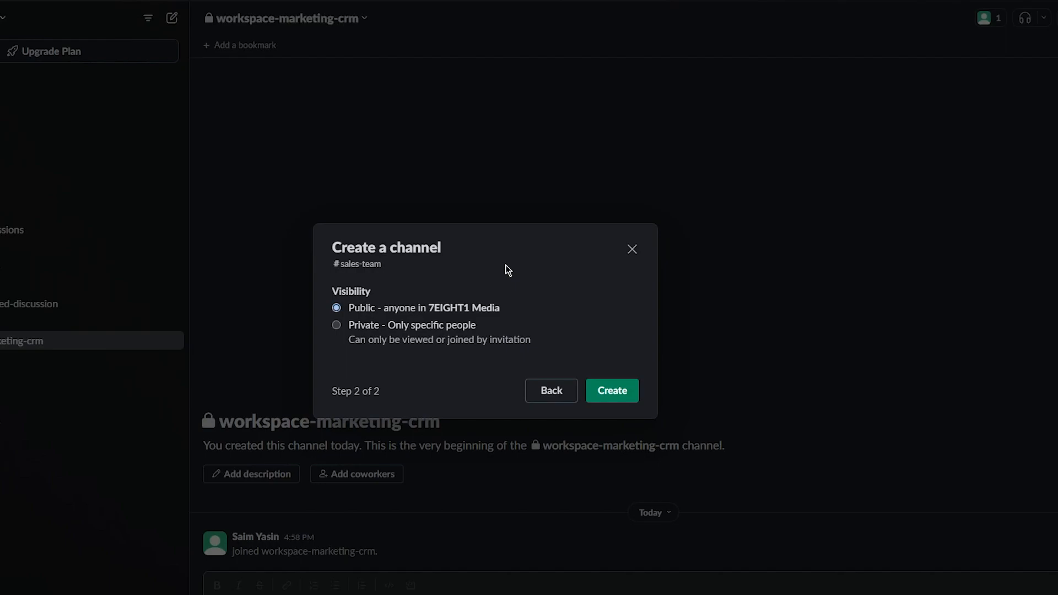
left_click(617, 390)
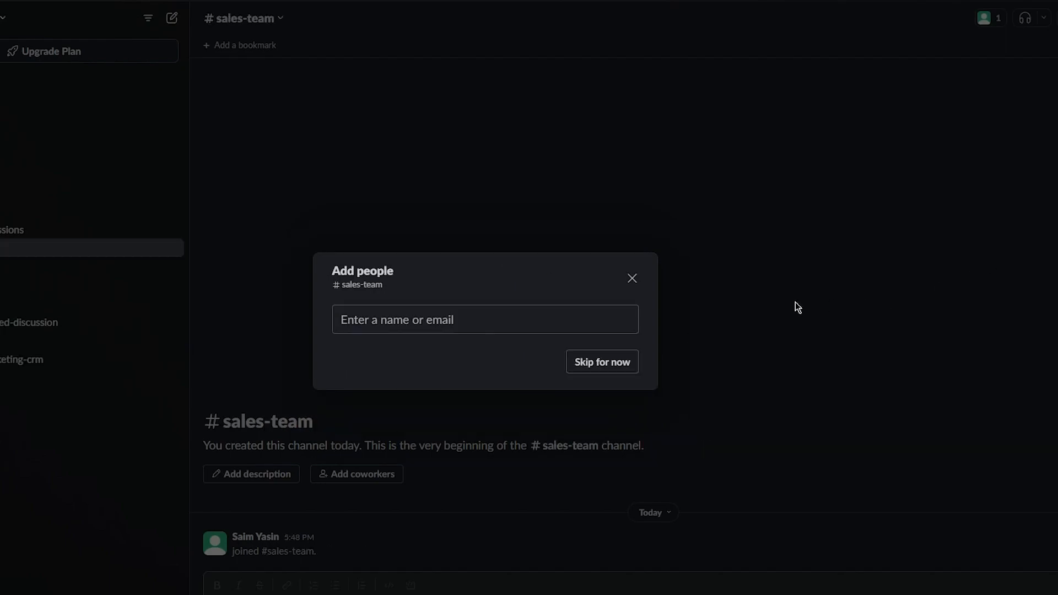
Step: Add the coworker by e-mail address to #sales-team, then close the Add people dialog
left_click(397, 319)
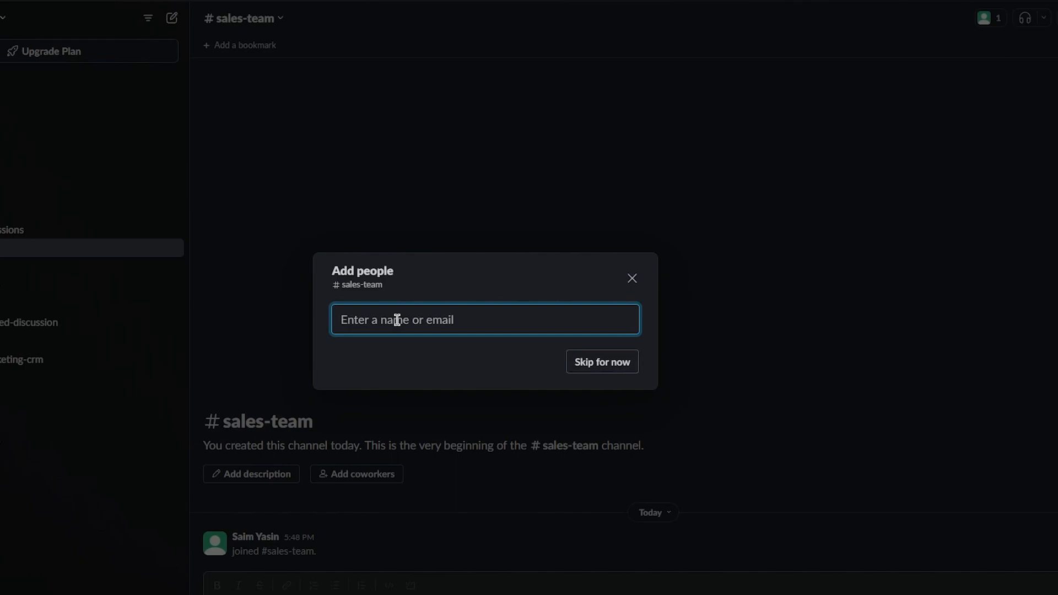
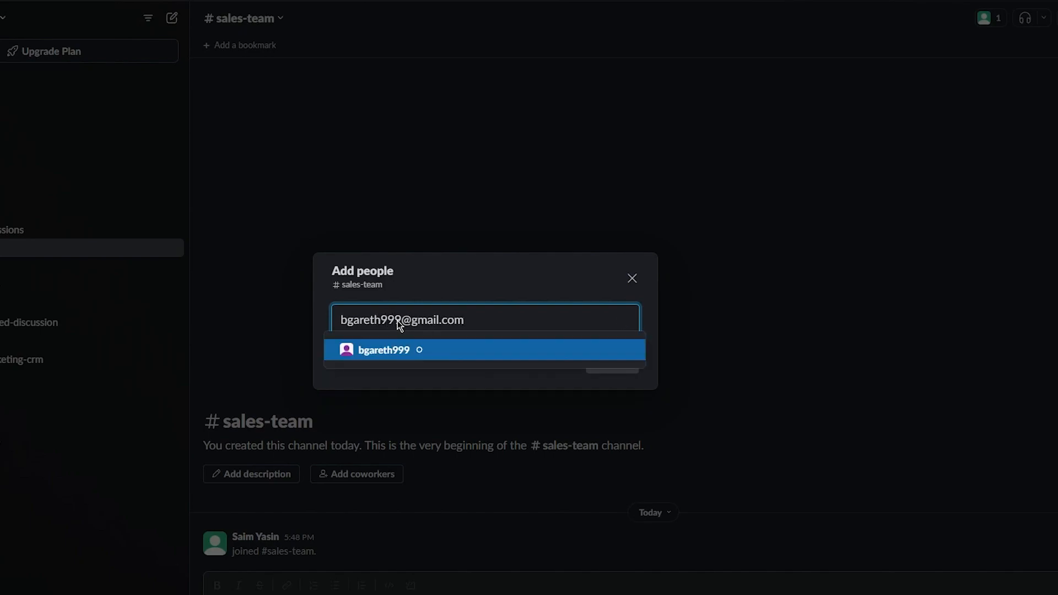
key("Return")
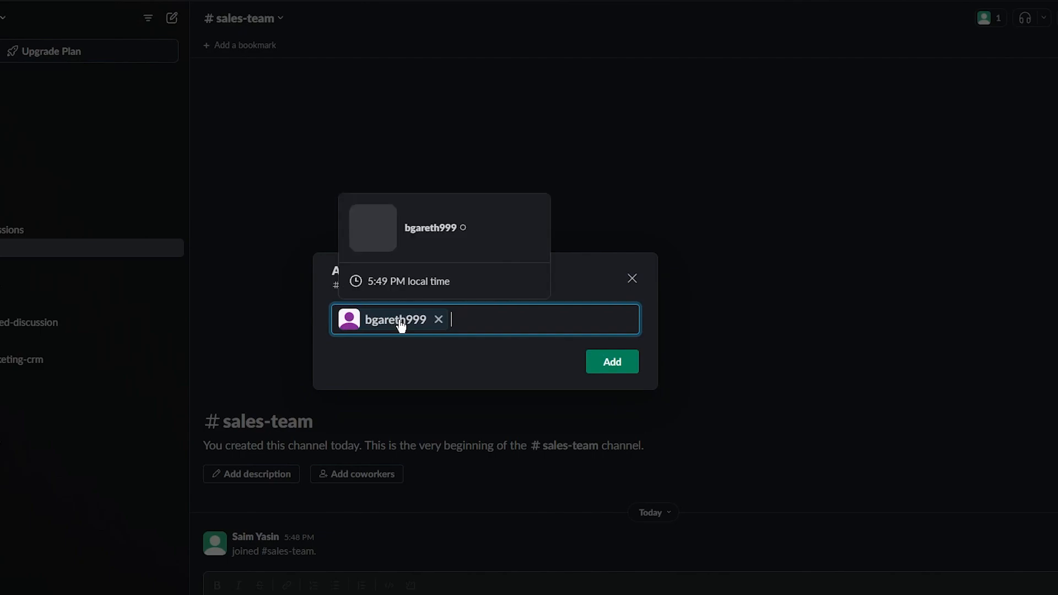
left_click(635, 367)
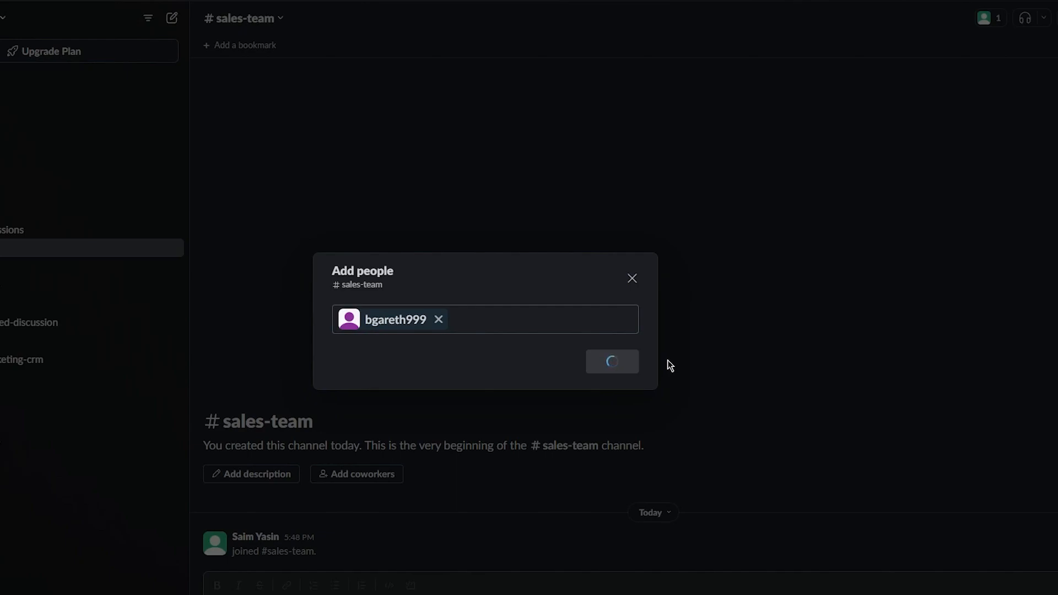
left_click(632, 280)
left_click(567, 365)
left_click(633, 278)
left_click(610, 364)
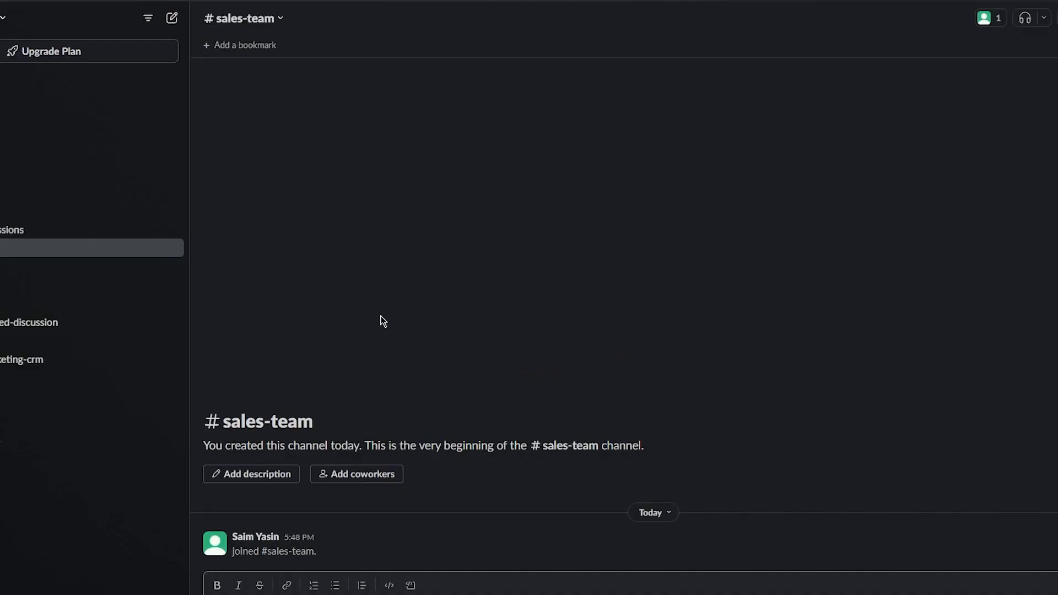
Step: Save the #sales-team description 'in this space we shall talk about the sales and deals going on in the workspace'
left_click(241, 478)
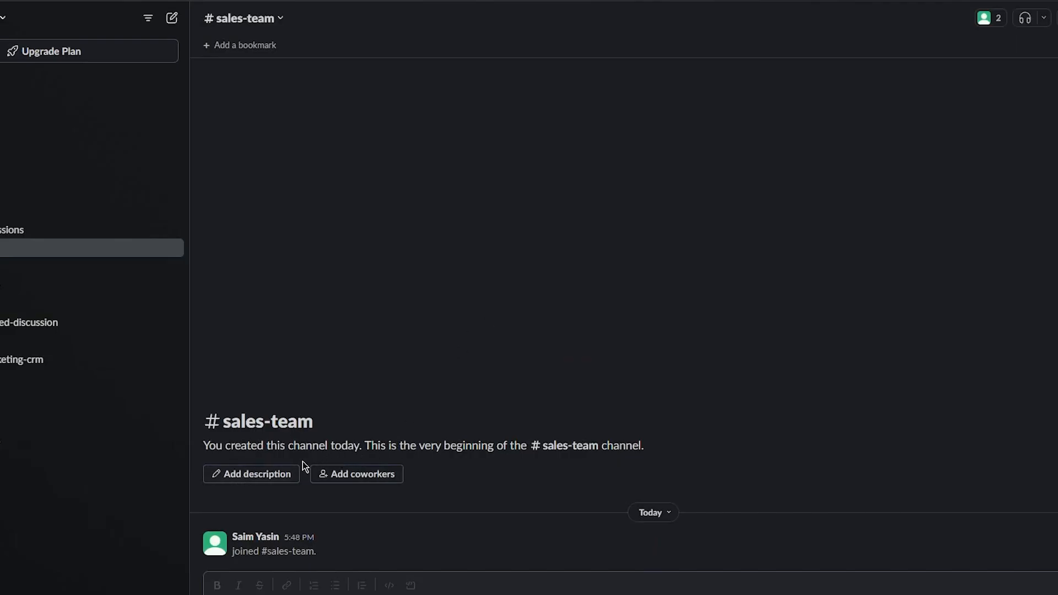
left_click(277, 474)
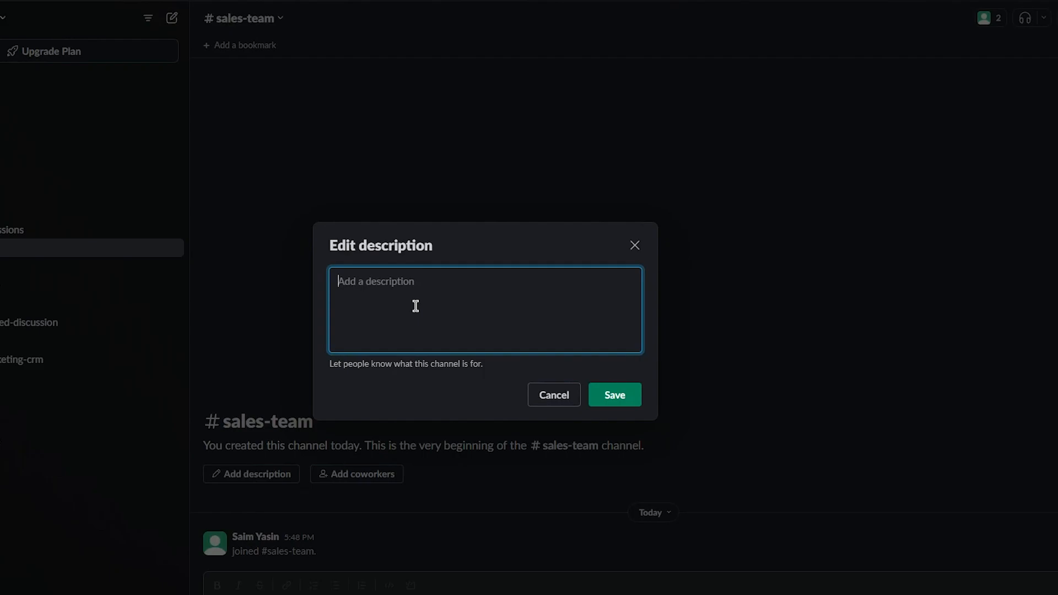
type("in this space we shall talk a")
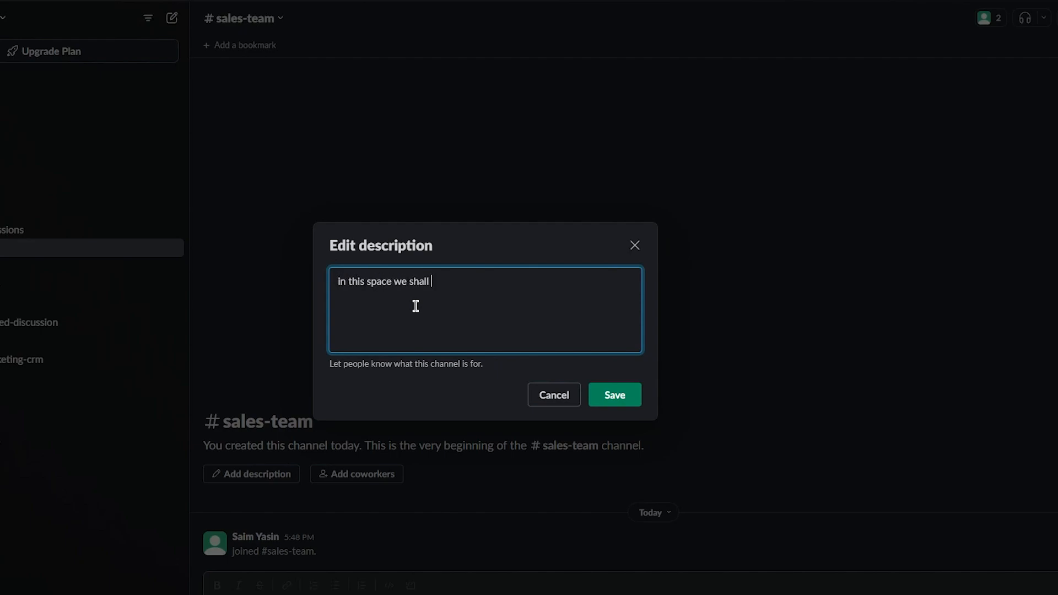
type("bout the sales and deals going on in ")
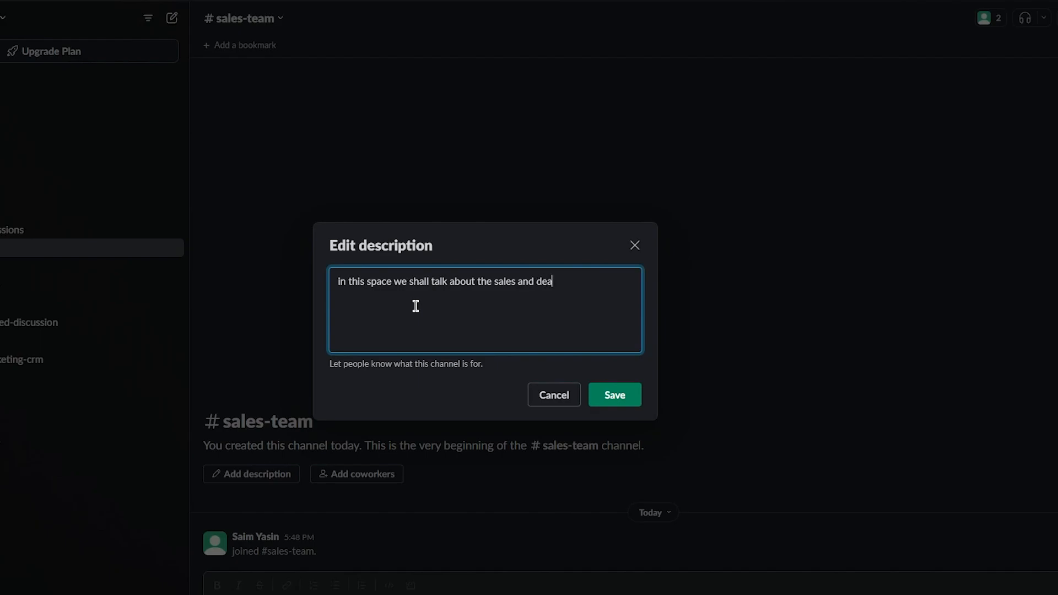
type(" the workspace")
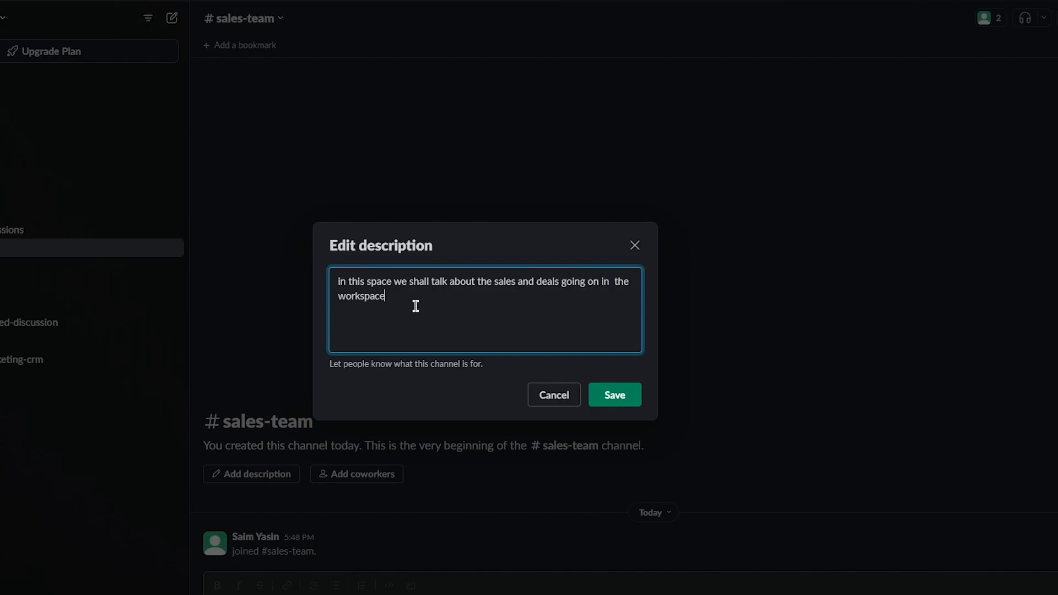
left_click(590, 400)
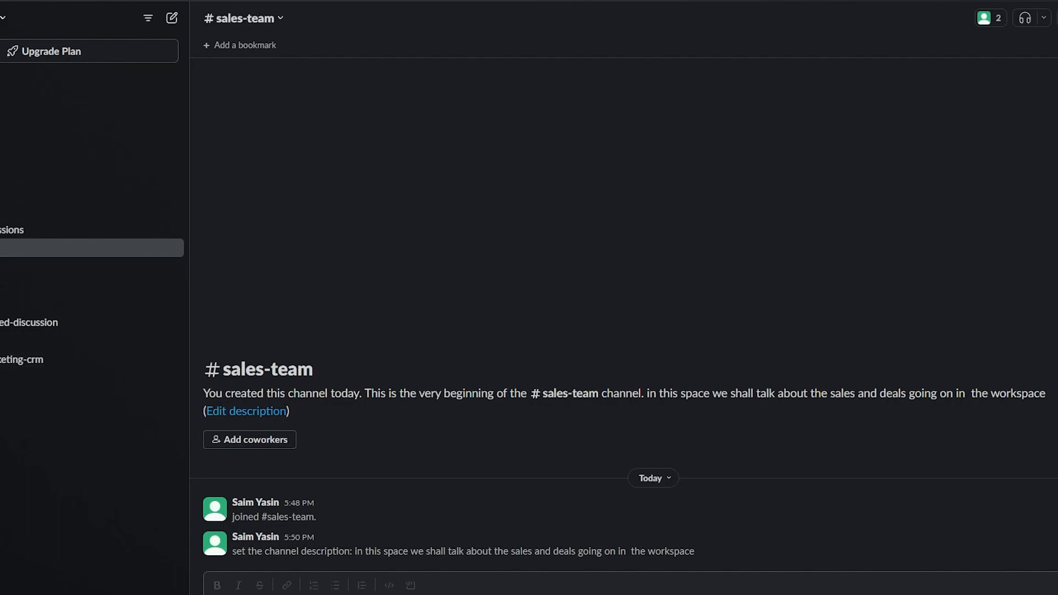
Step: Create the private channel 'final-budgeting' and skip adding people to it
mouse_move(66, 153)
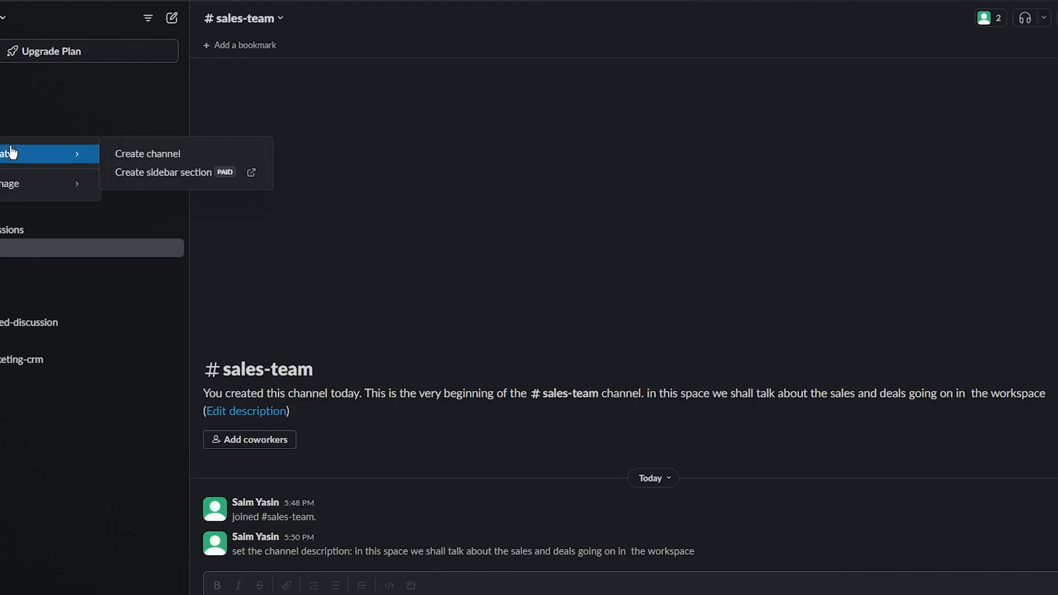
left_click(165, 153)
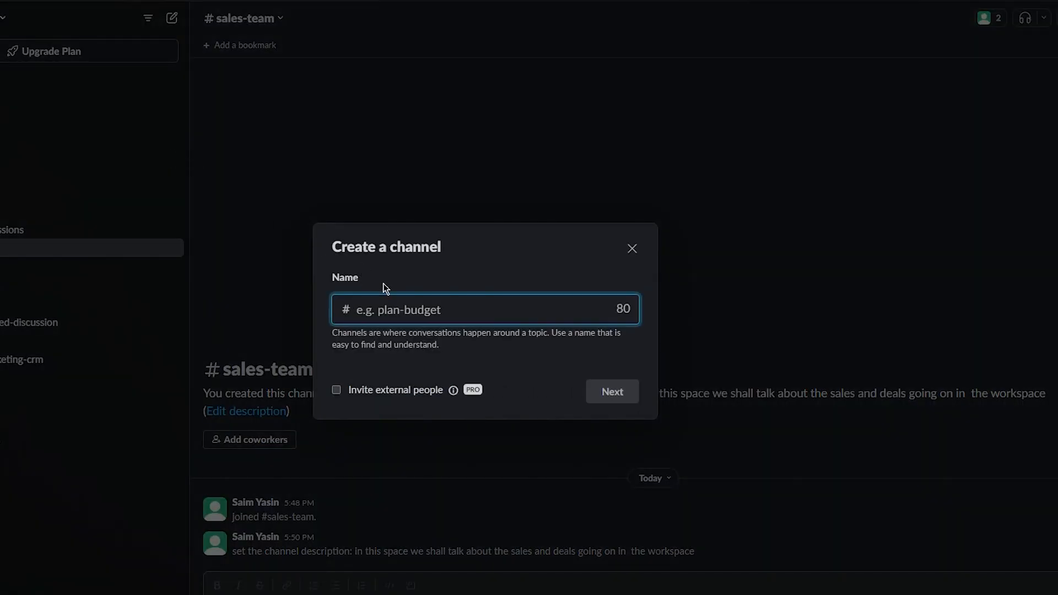
left_click(390, 310)
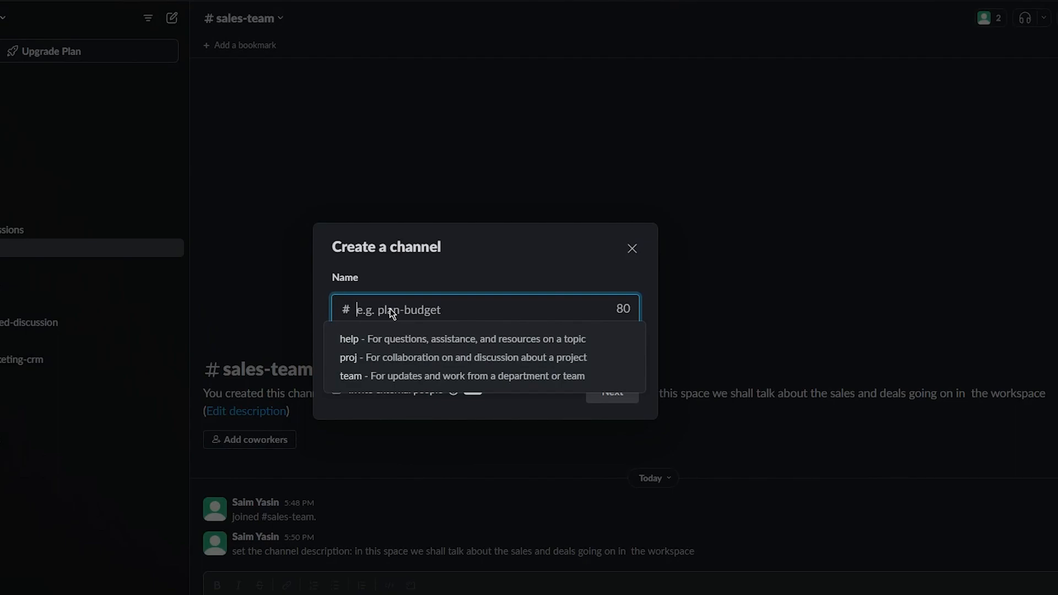
type("f")
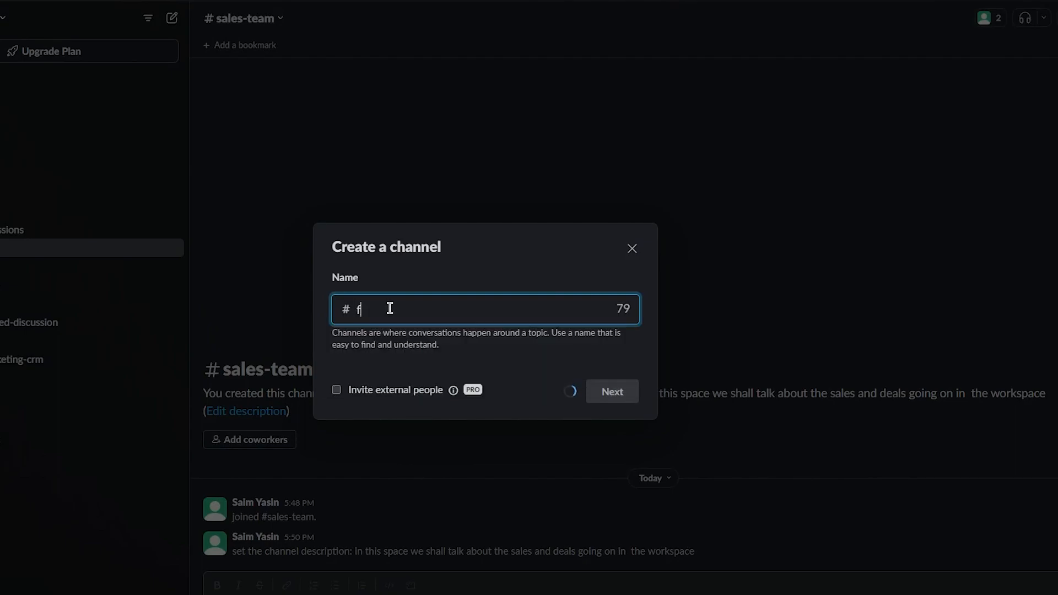
type("inal-budgeting")
left_click(616, 394)
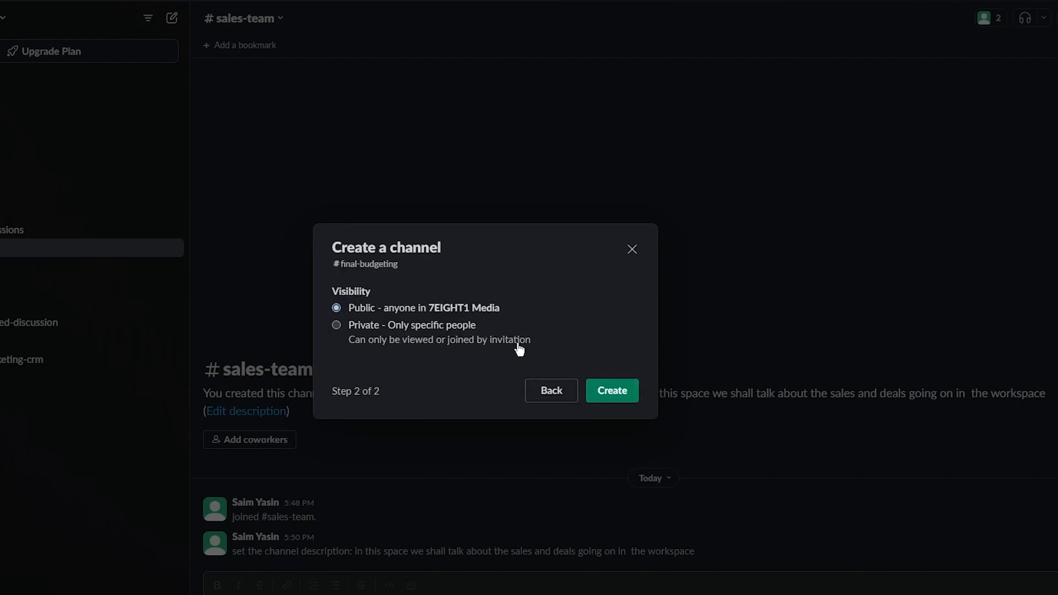
left_click(337, 325)
left_click(614, 398)
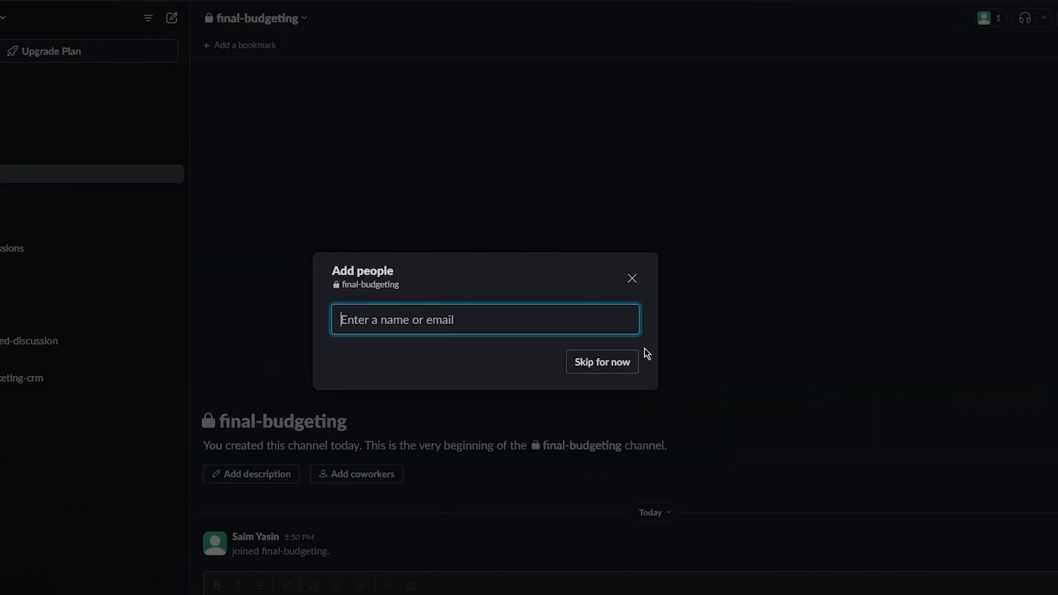
left_click(630, 280)
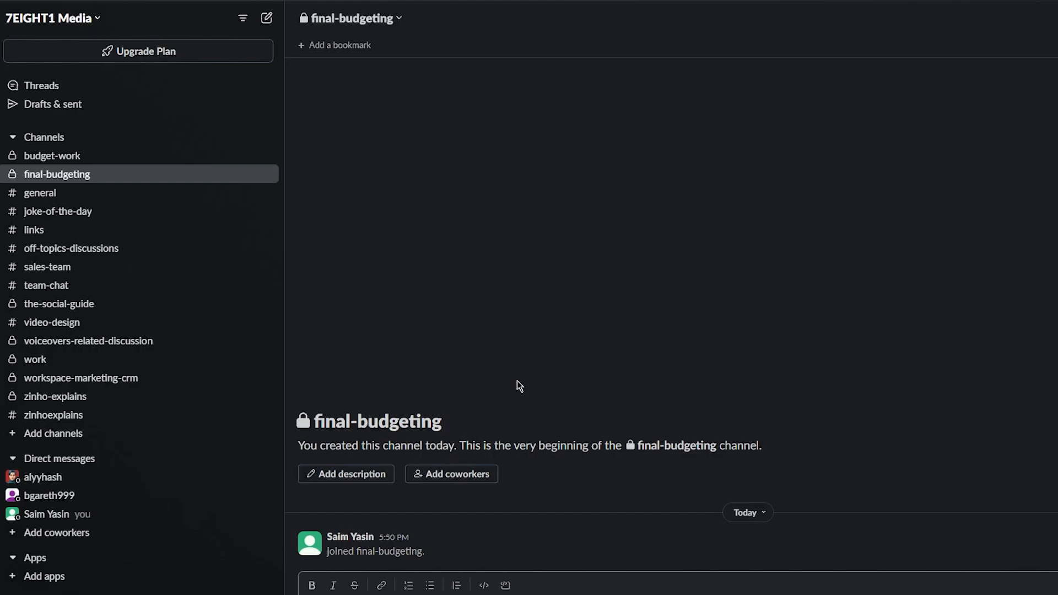
left_click(159, 341)
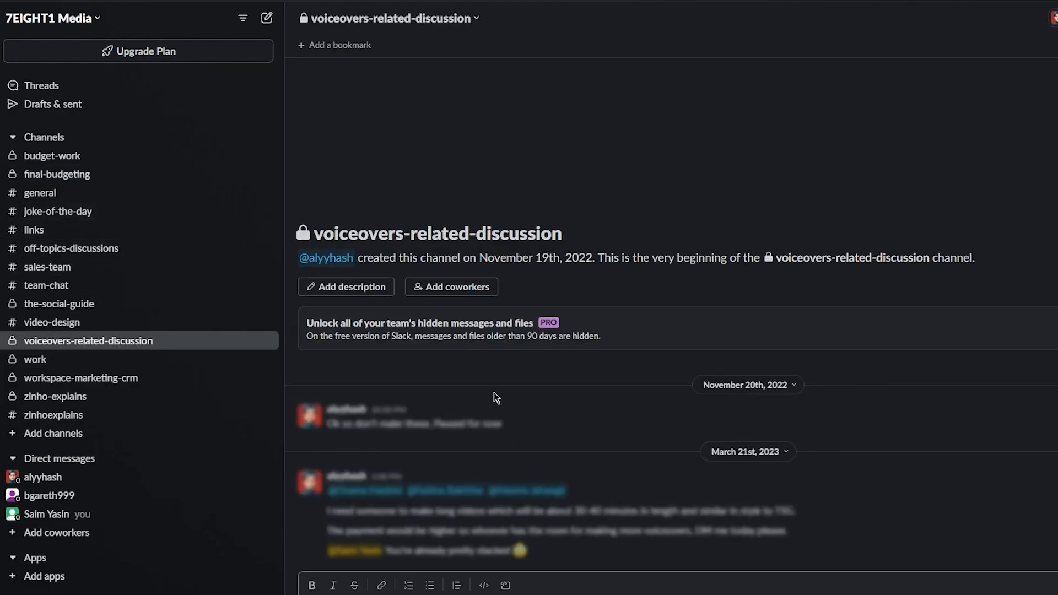
left_click(58, 174)
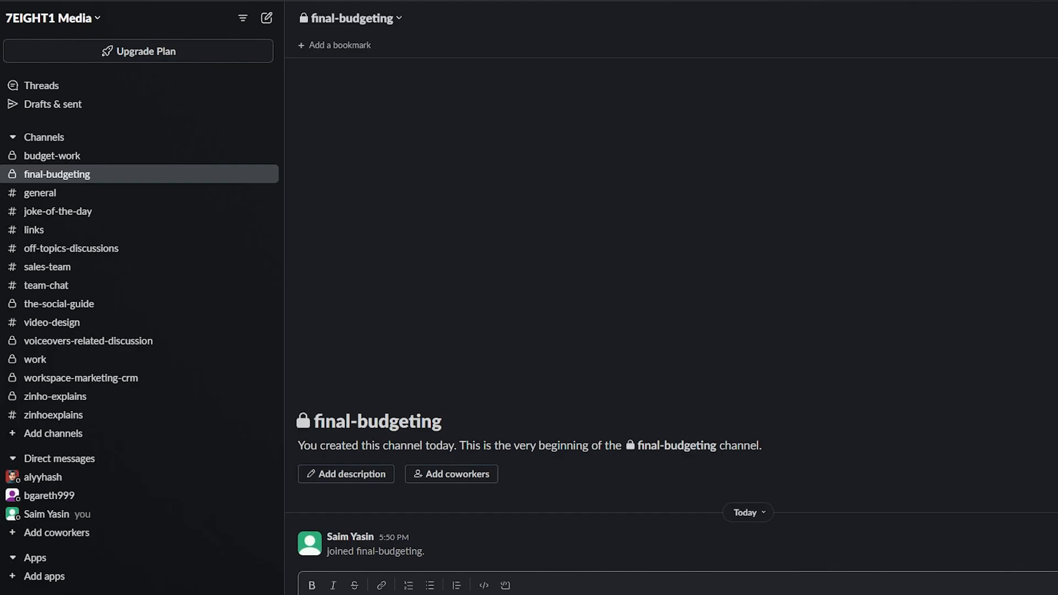
Step: Send 'hi lets start the work' in #final-budgeting, leaving the attach menu unused
key("Return")
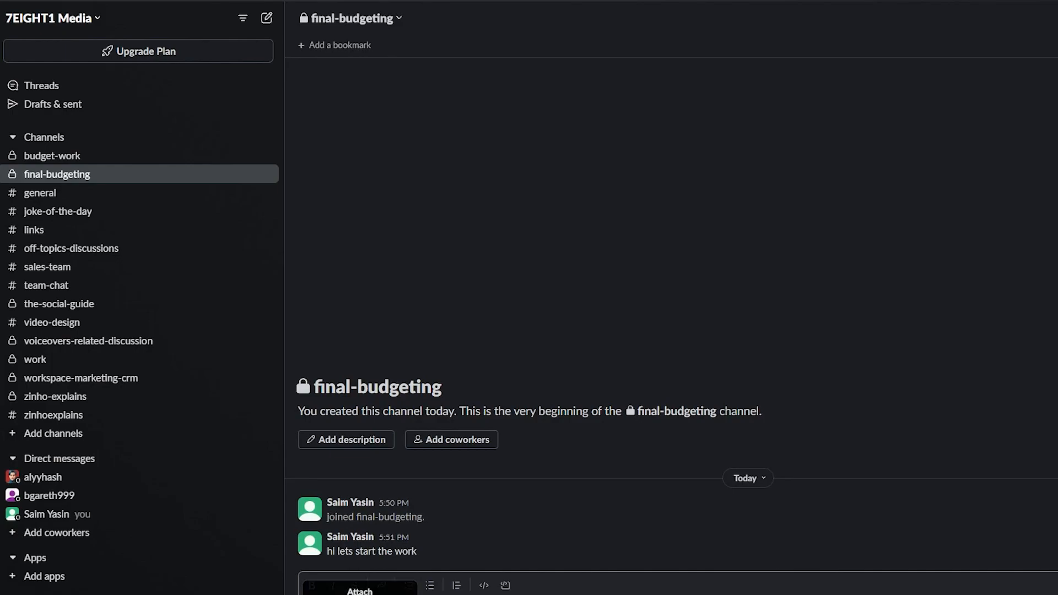
left_click(360, 594)
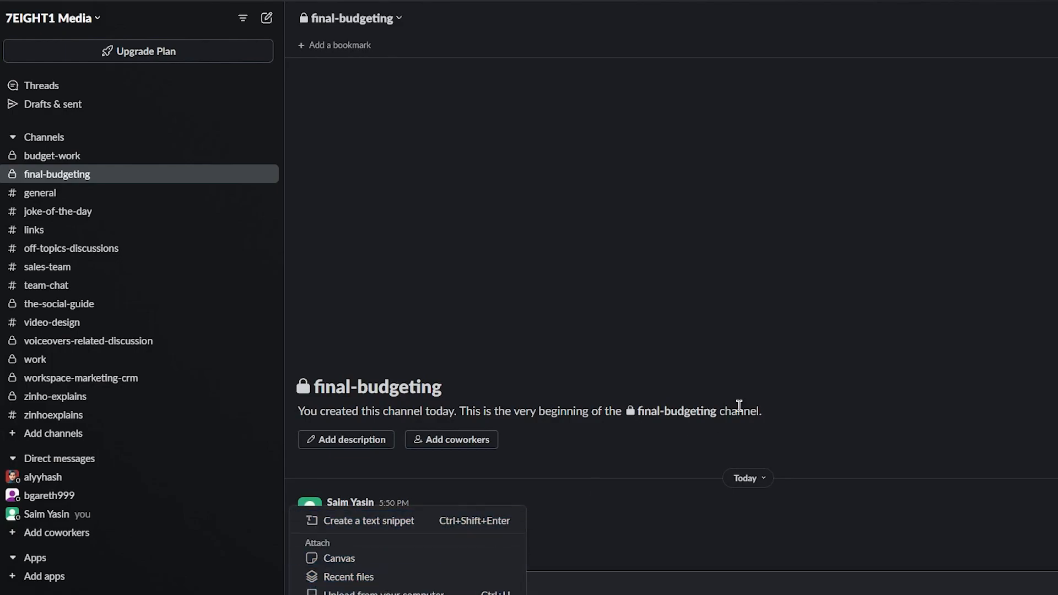
left_click(938, 303)
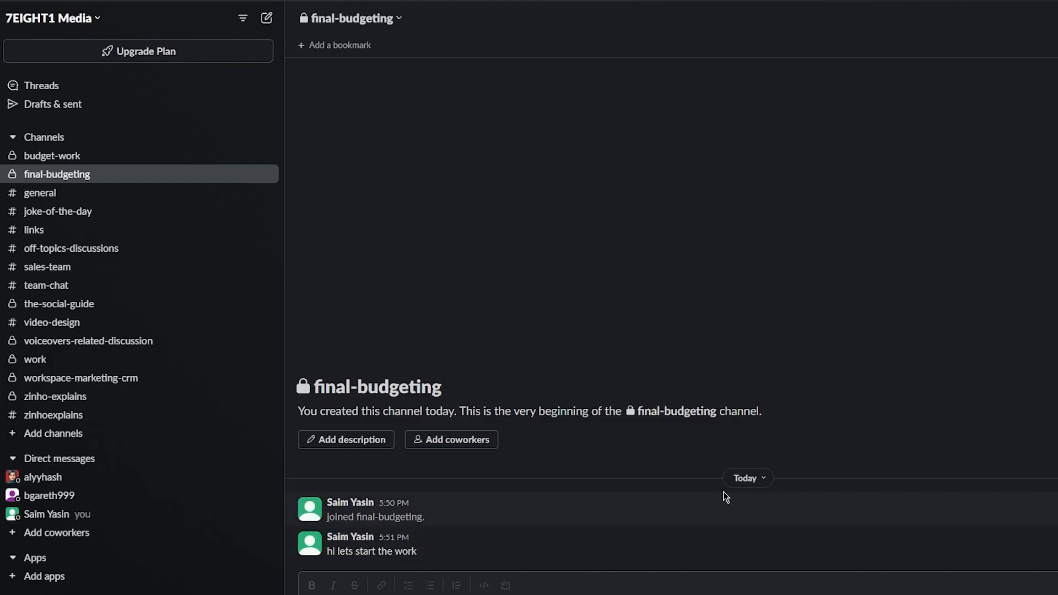
Step: Open the coworker's DM with the pinned 50-contacts.csv snippet and close the Thread panel
left_click(68, 500)
scroll(504, 357, "down", 7)
scroll(503, 357, "up", 4)
scroll(503, 357, "up", 4)
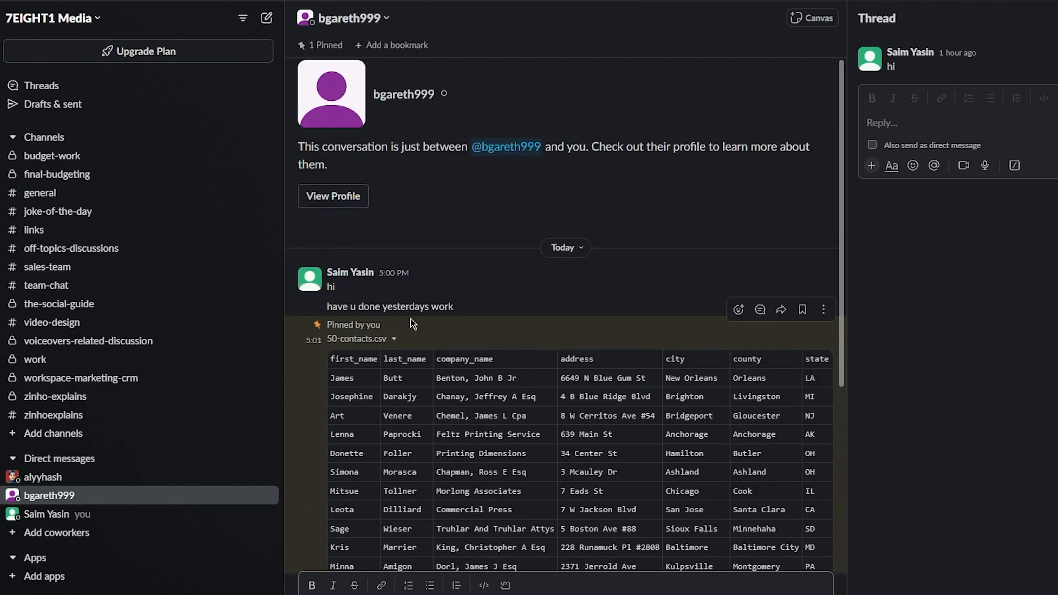
scroll(413, 324, "down", 7)
scroll(477, 331, "up", 7)
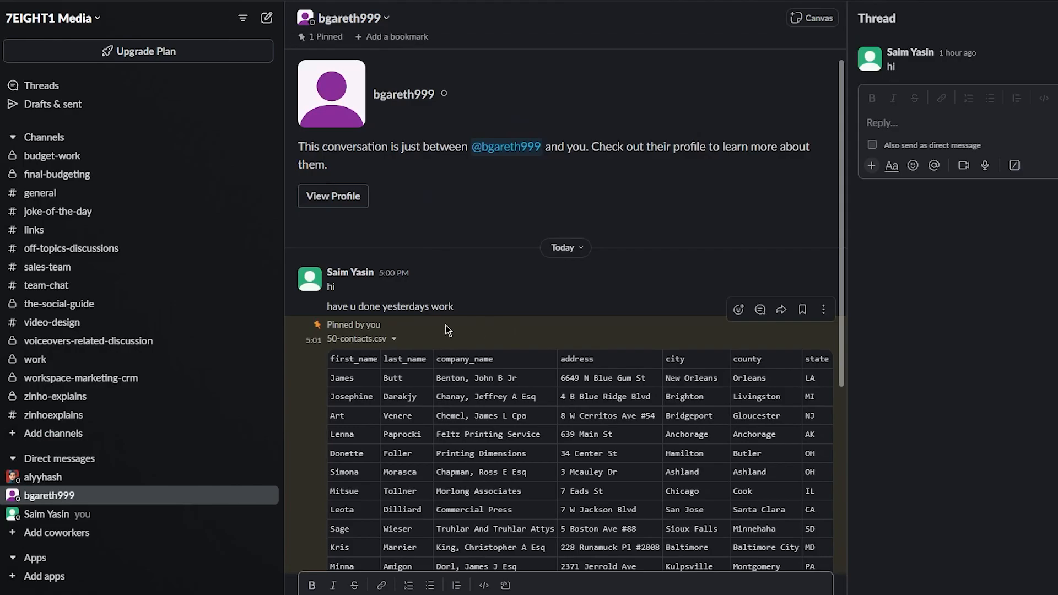
scroll(527, 334, "down", 7)
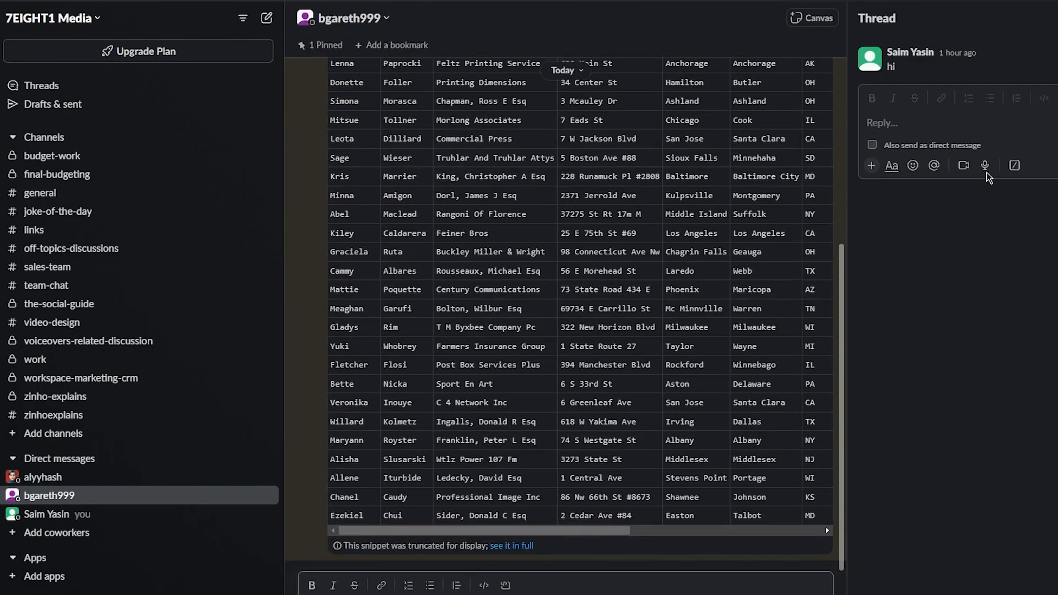
left_click(1056, 18)
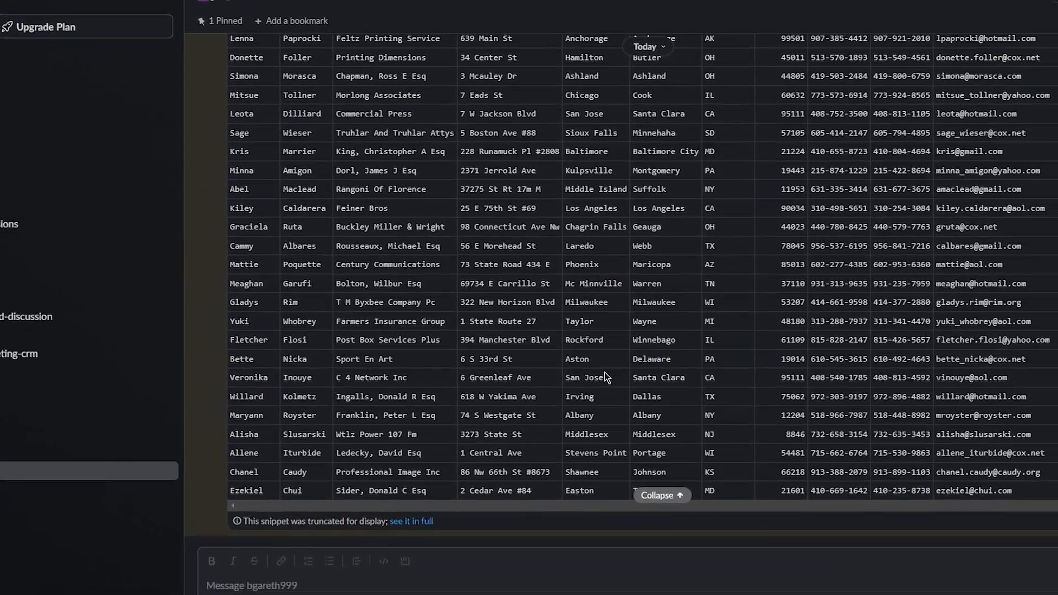
scroll(706, 402, "up", 7)
scroll(700, 405, "down", 7)
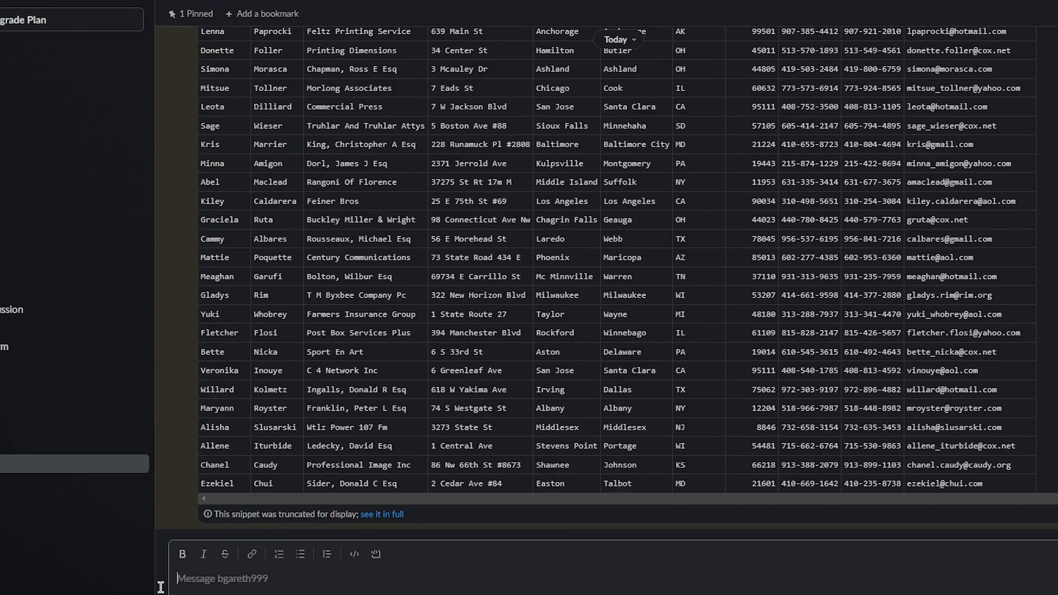
Step: Upload 'DALL-E 2024-03-30 20.55.34 - synthwave sports car.png' from the computer and send it in the DM
left_click(182, 587)
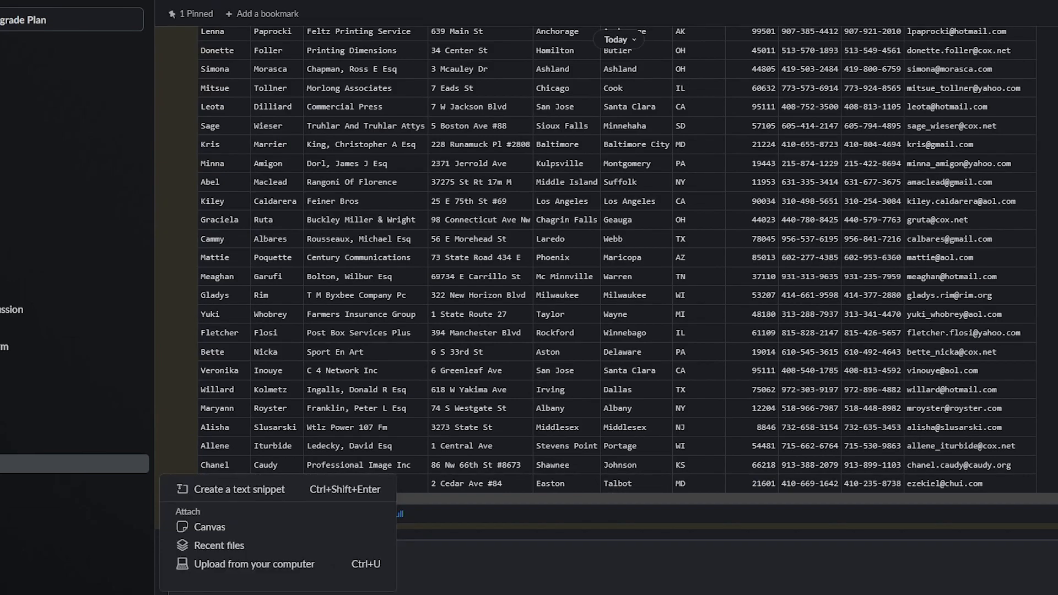
left_click(223, 562)
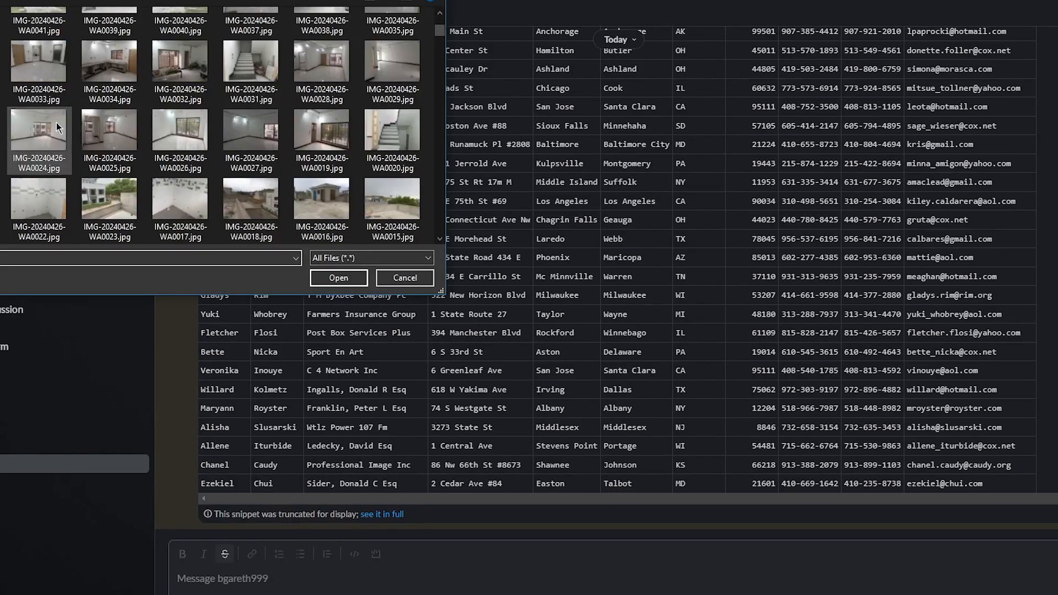
scroll(221, 126, "down", 5)
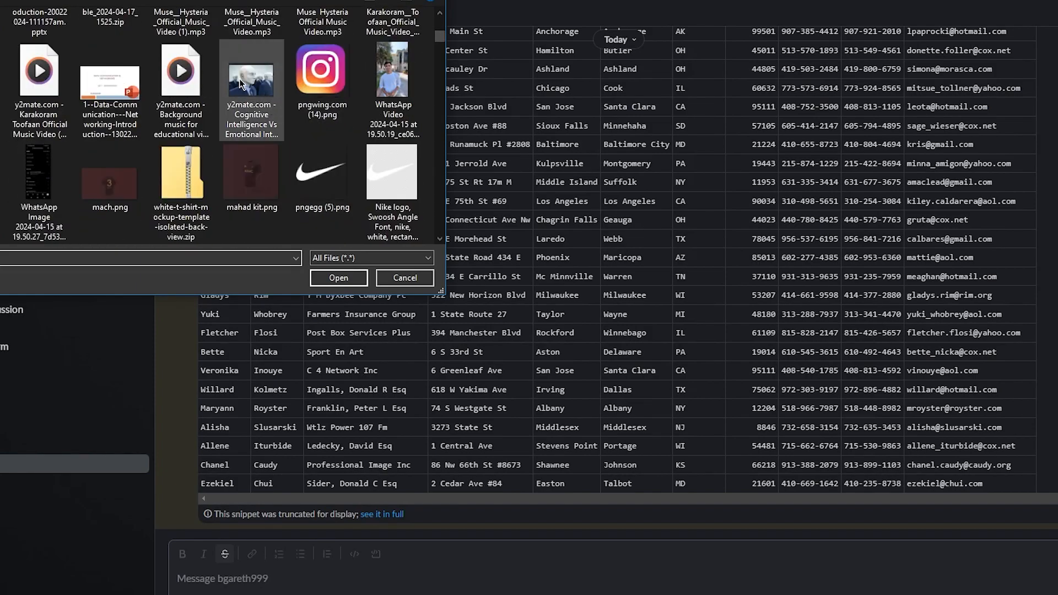
scroll(240, 83, "down", 3)
scroll(239, 81, "down", 8)
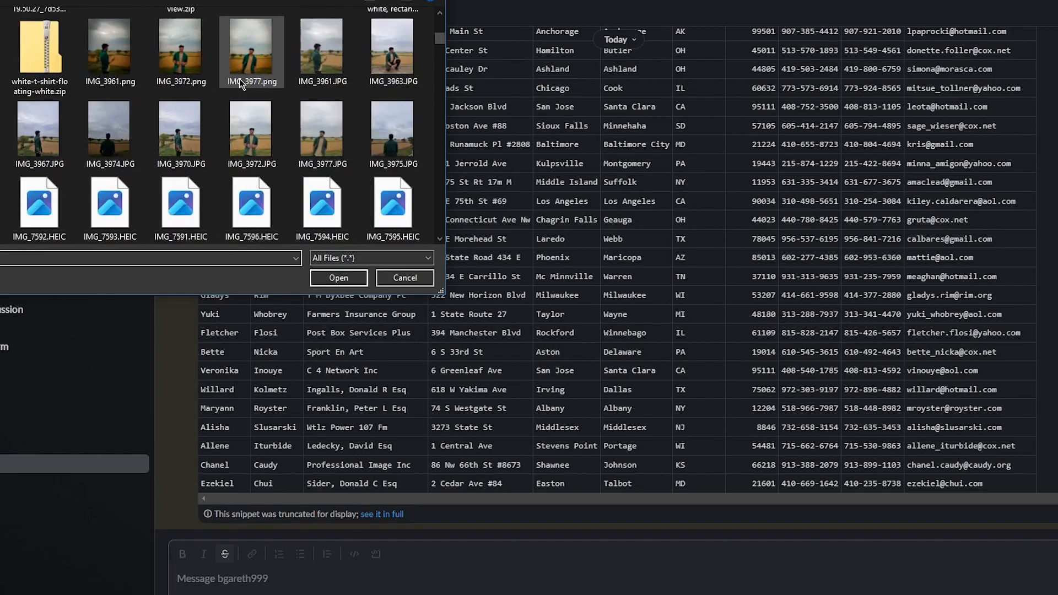
scroll(239, 81, "down", 4)
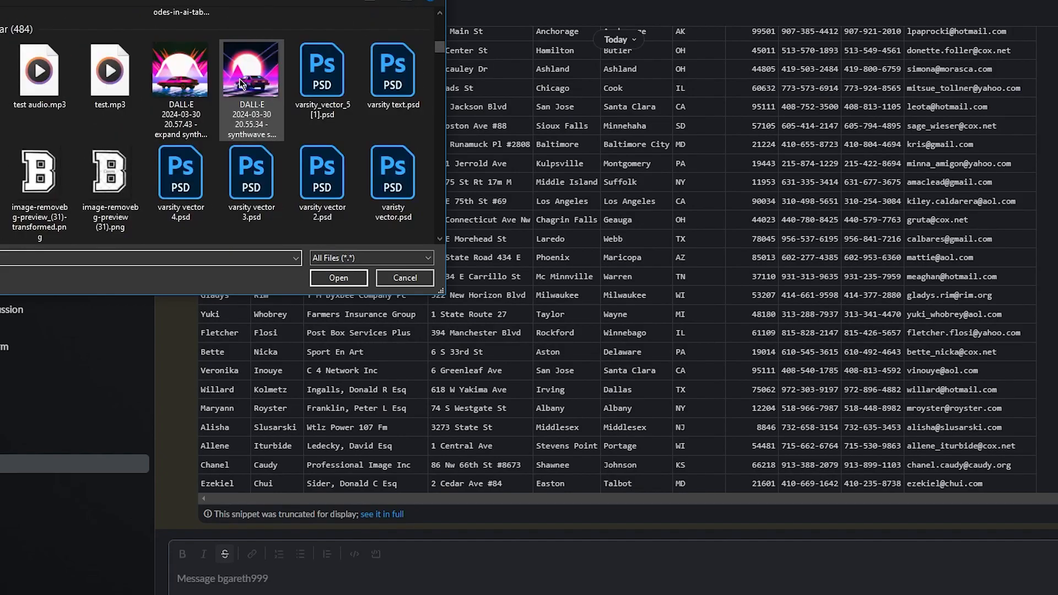
double_click(241, 82)
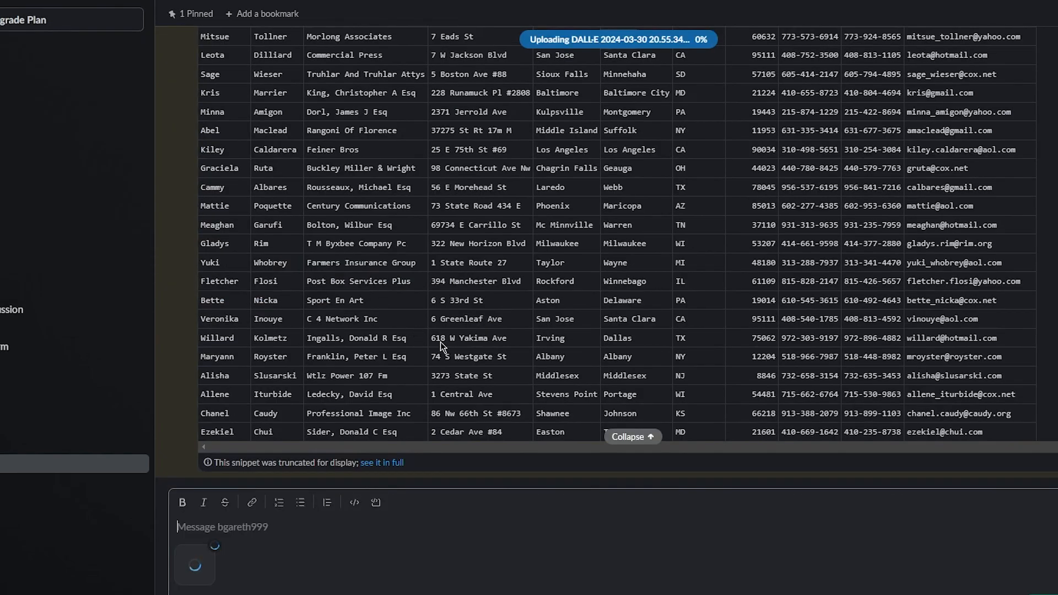
key("Return")
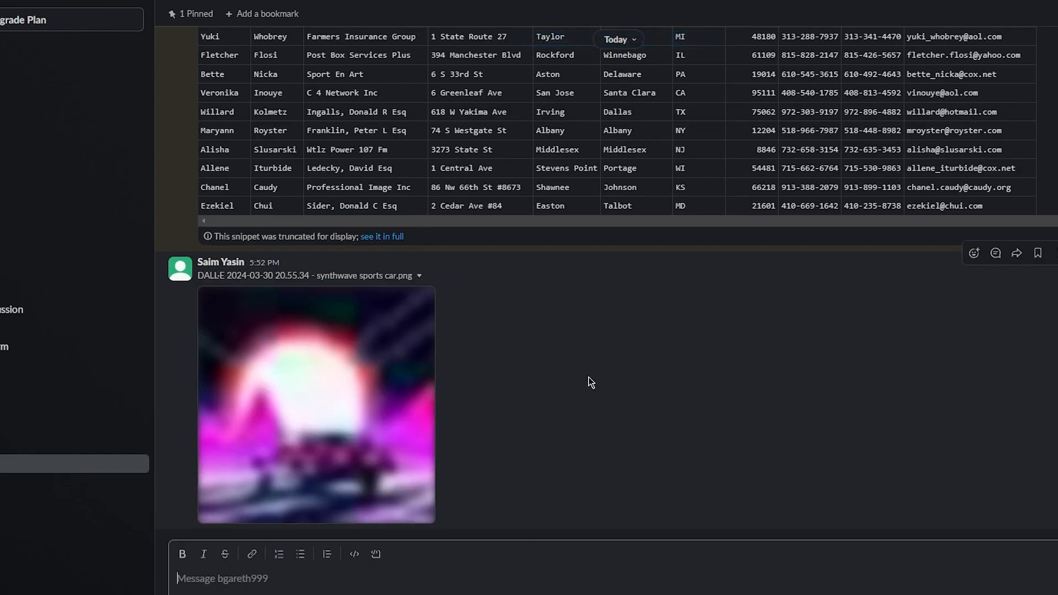
Step: Reply in the image's thread with "so thius is the final design"
left_click(1002, 253)
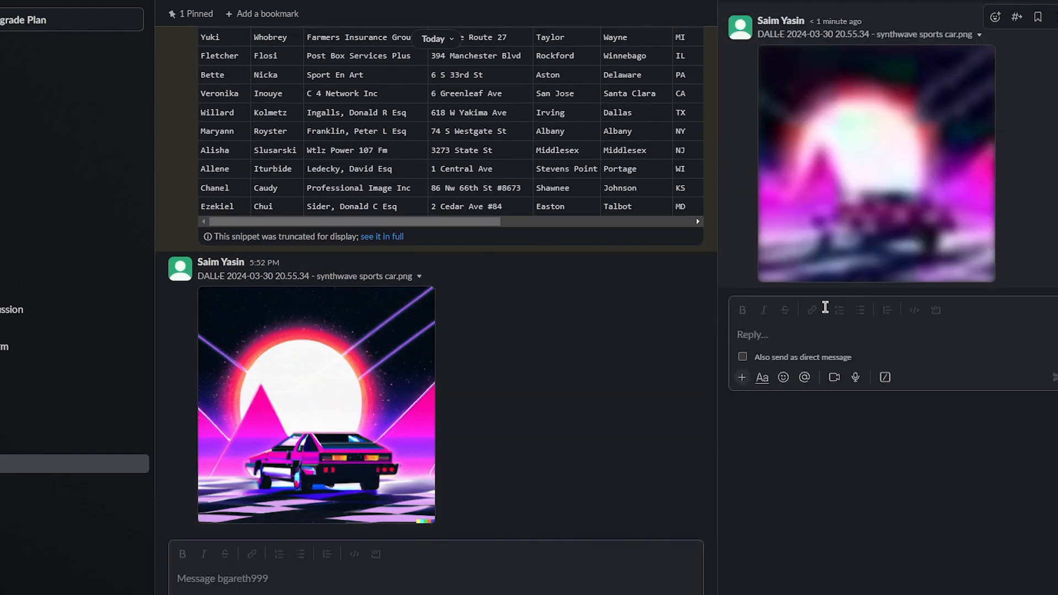
left_click(772, 338)
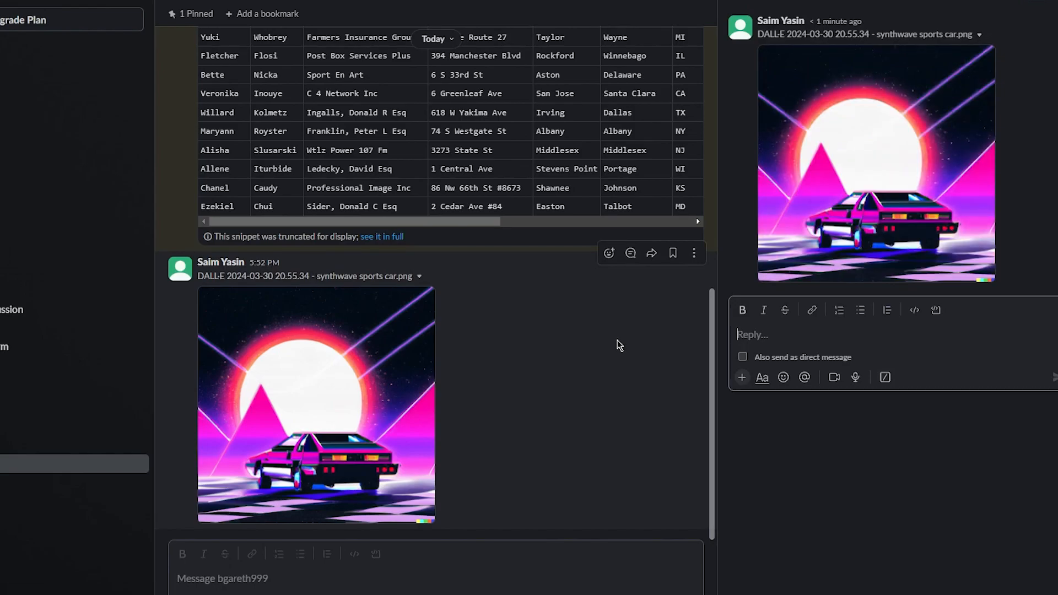
type("so thius is the final design")
key("Return")
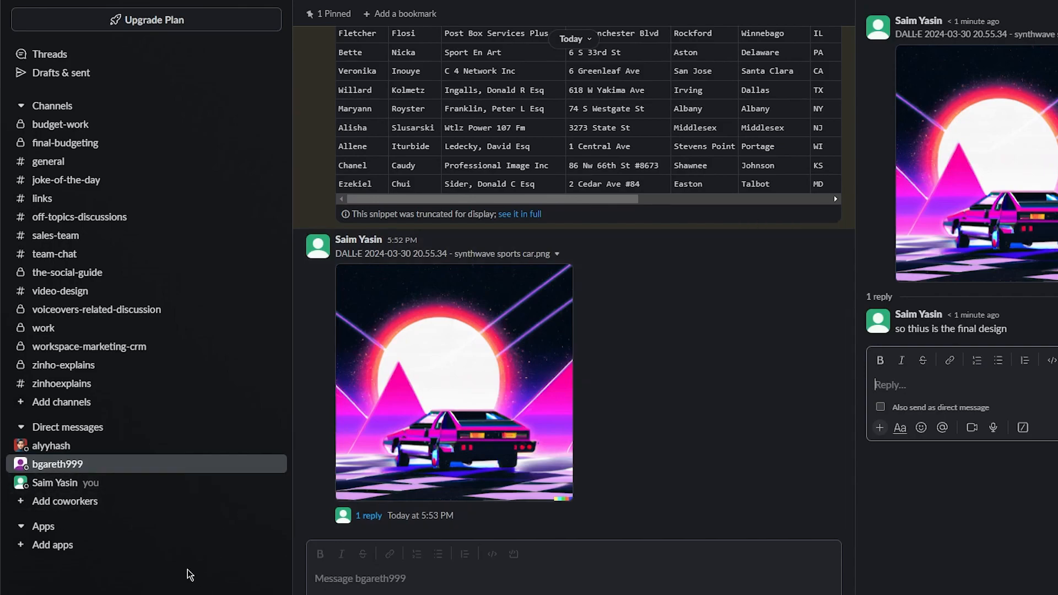
left_click(64, 543)
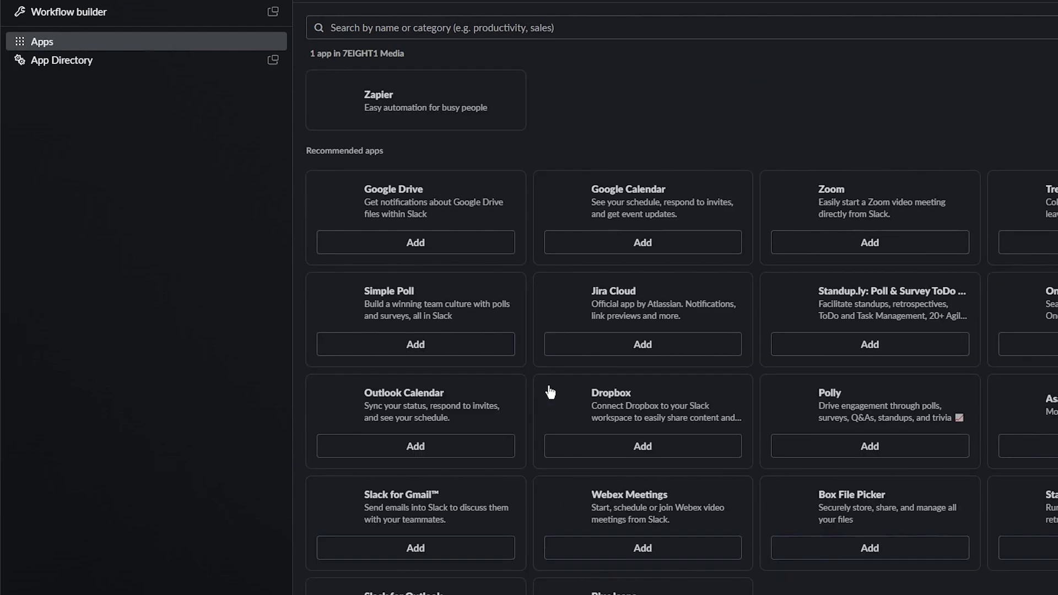